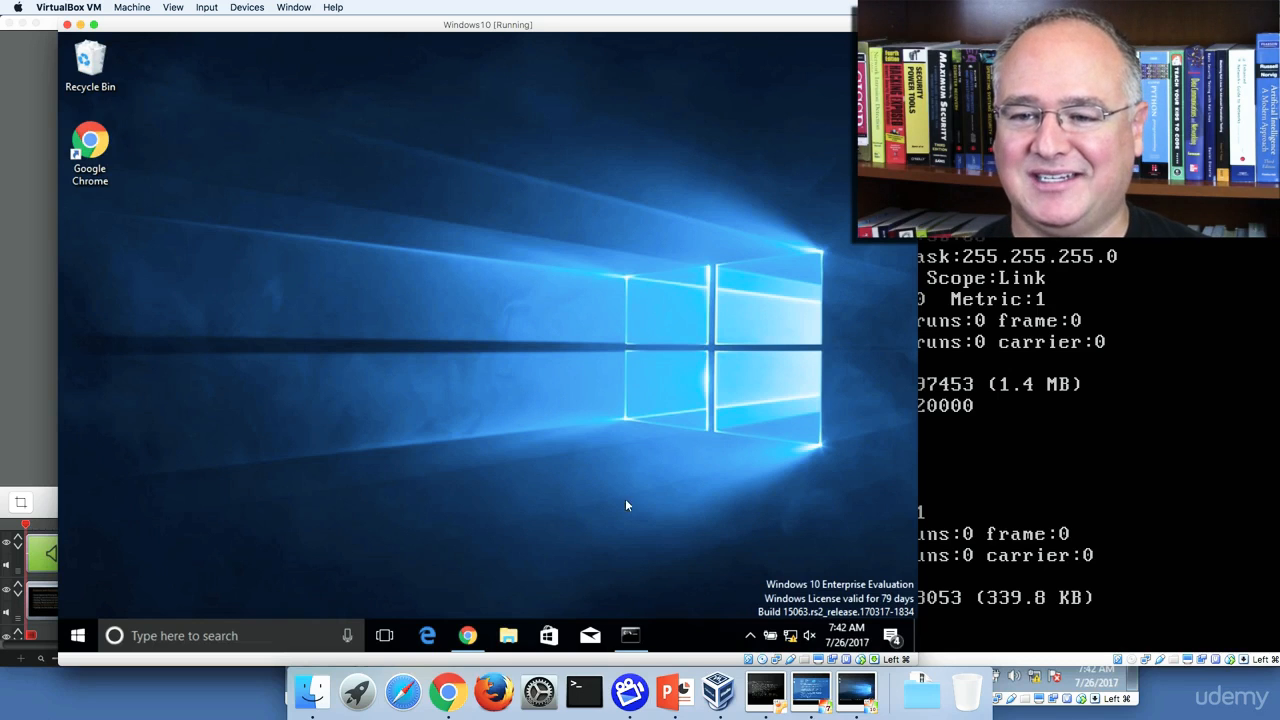
Launch Wireshark on the Windows 10 machine and check the Ethernet interface's addresses in the capture options
left_click(77, 635)
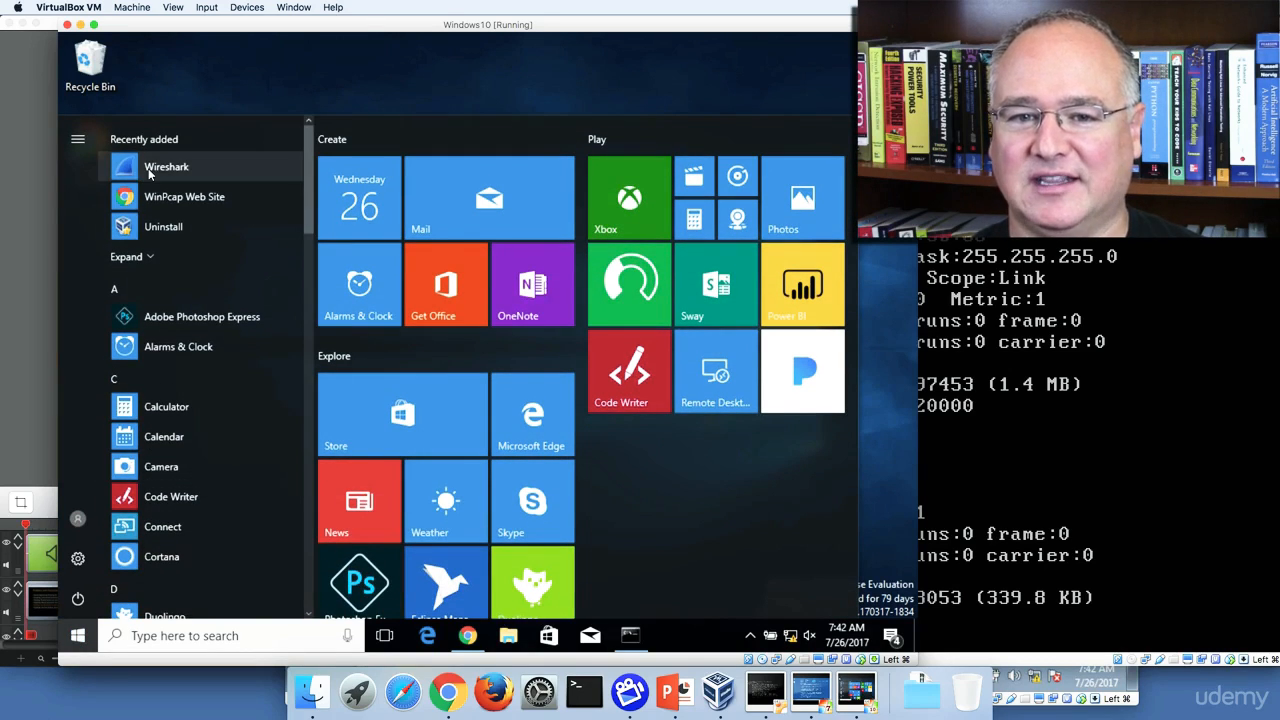
left_click(160, 167)
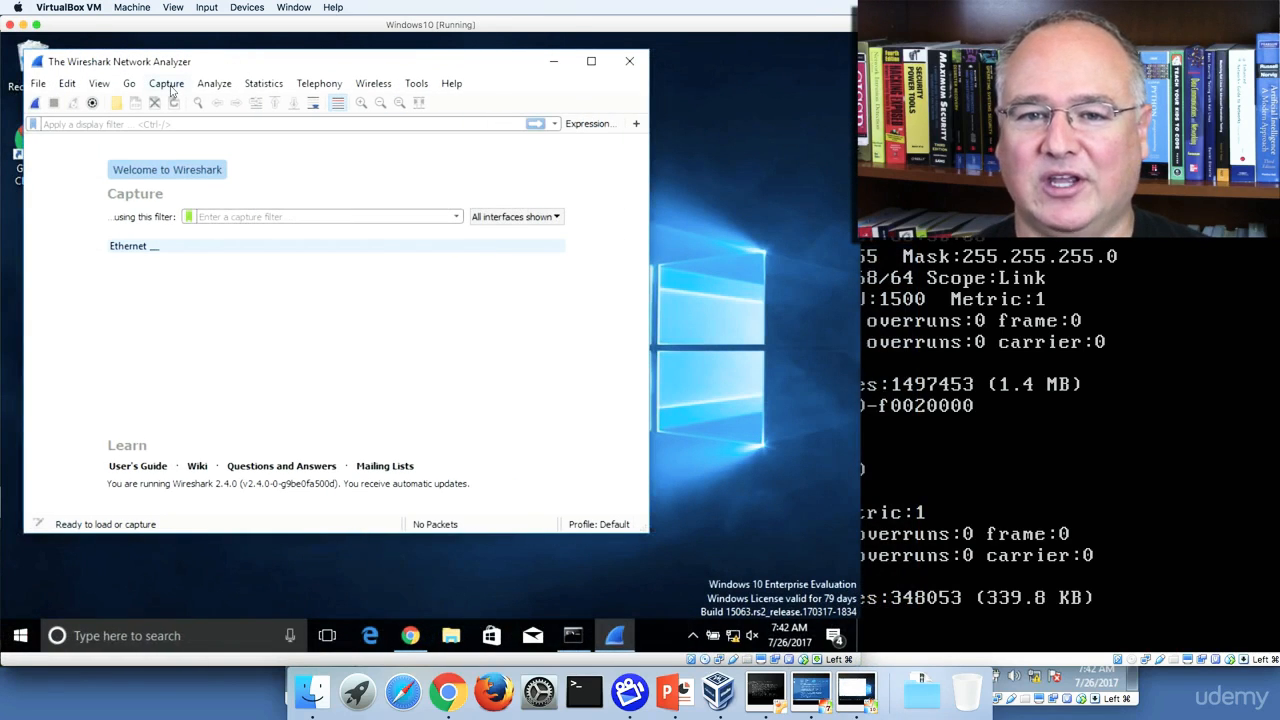
left_click(167, 84)
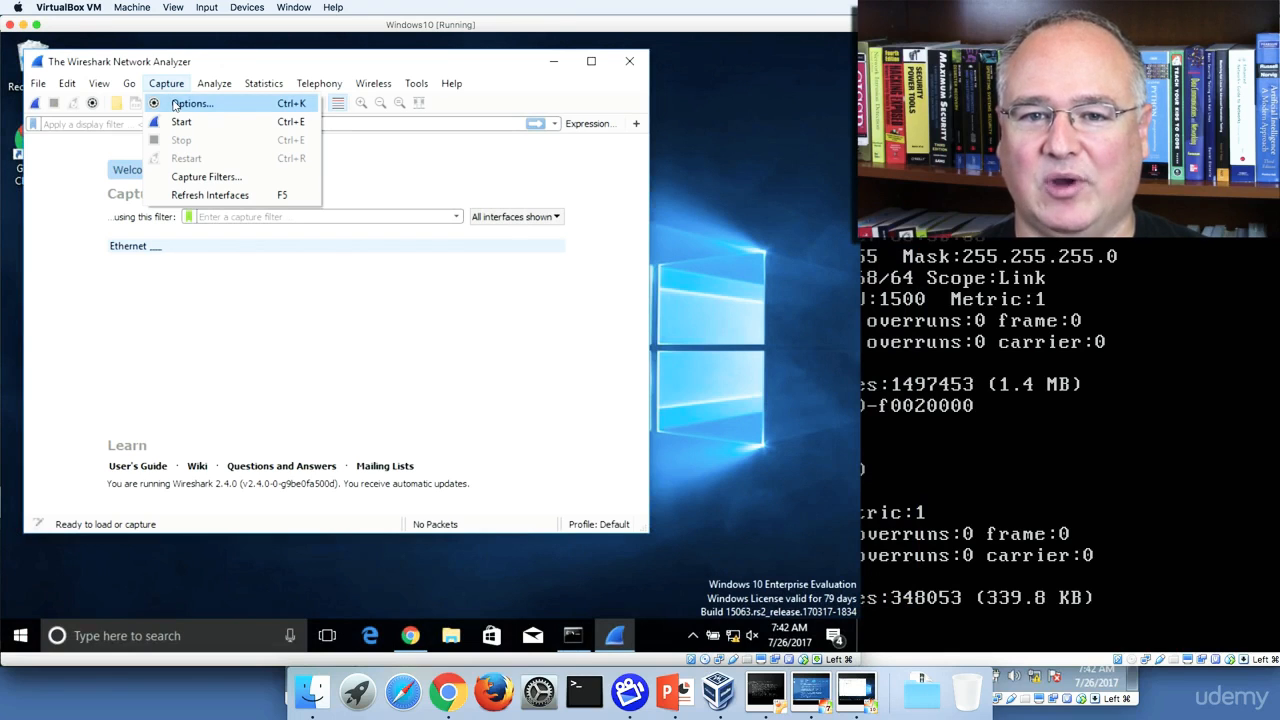
left_click(176, 106)
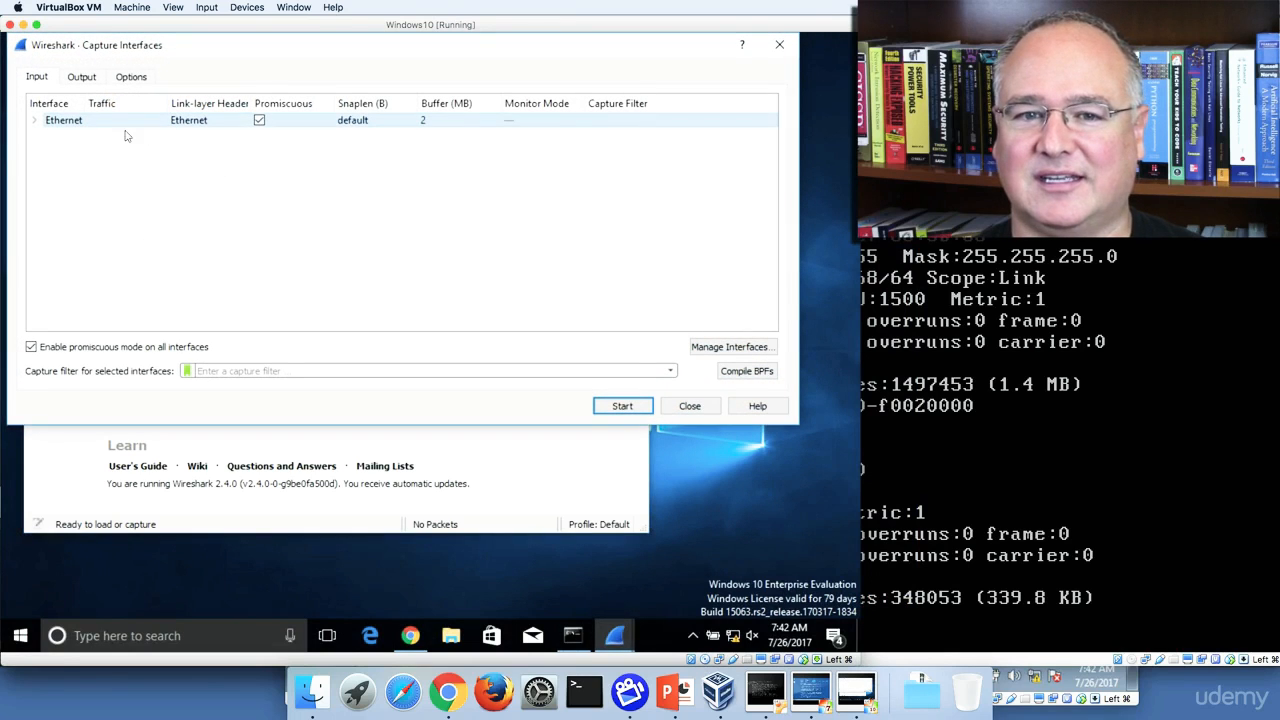
left_click(35, 121)
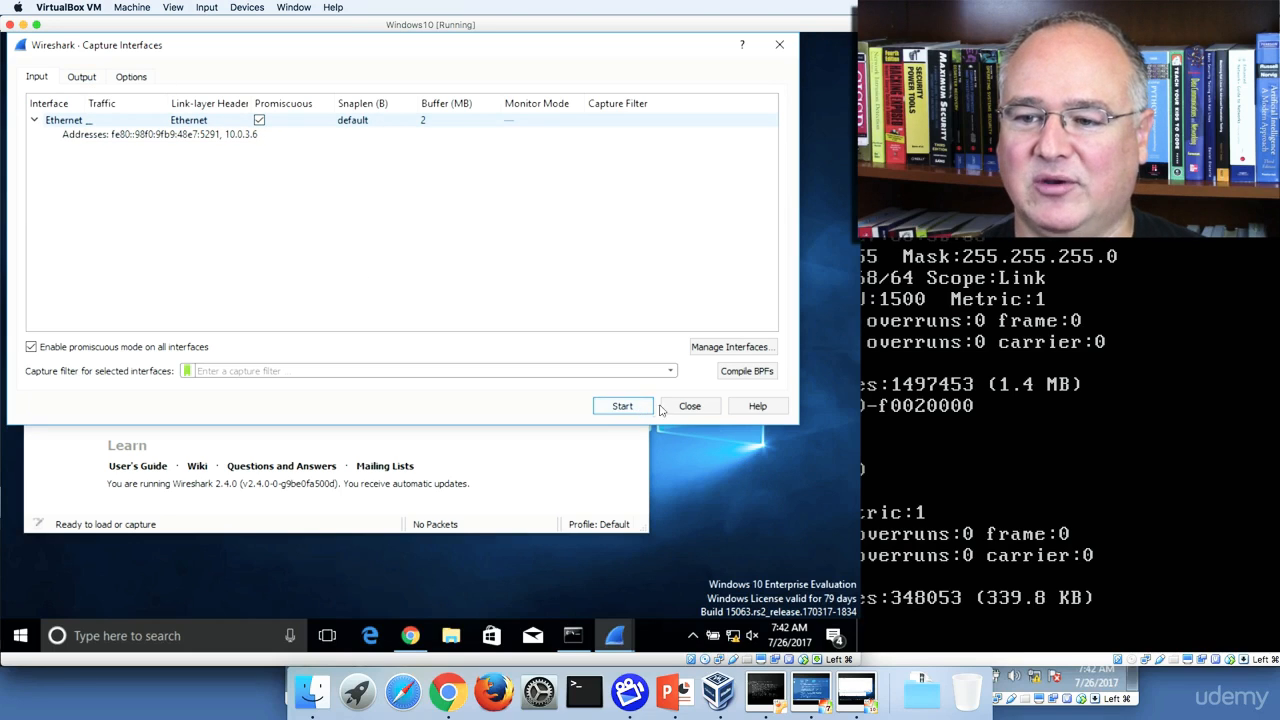
left_click(689, 407)
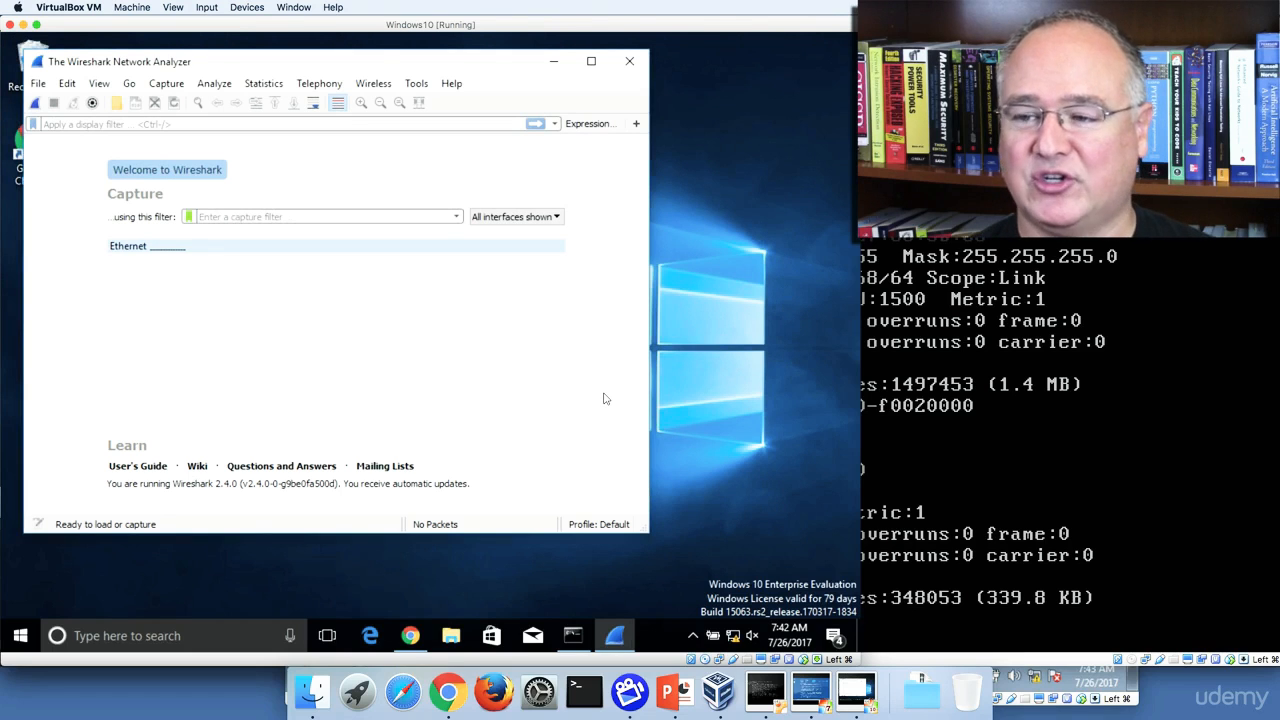
Switch to the Metasploitable2 machine and run ifconfig to look up its network address
left_click(998, 450)
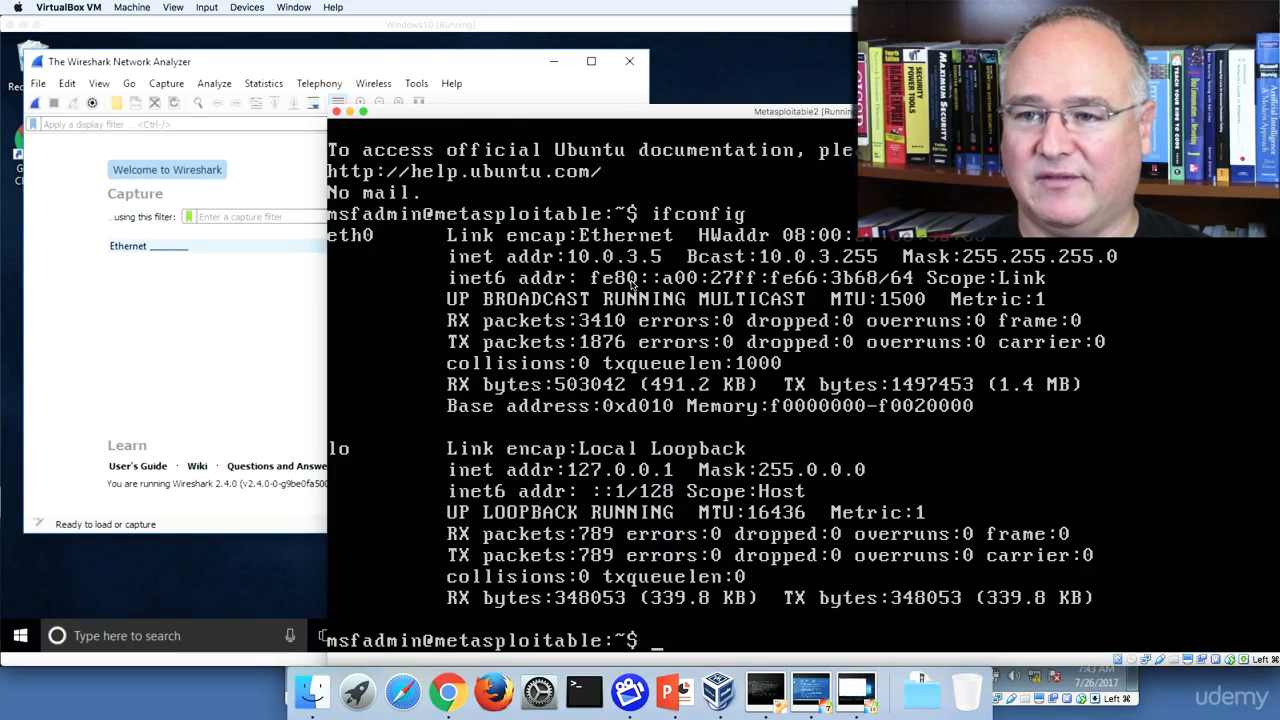
left_click_drag(497, 113, 180, 112)
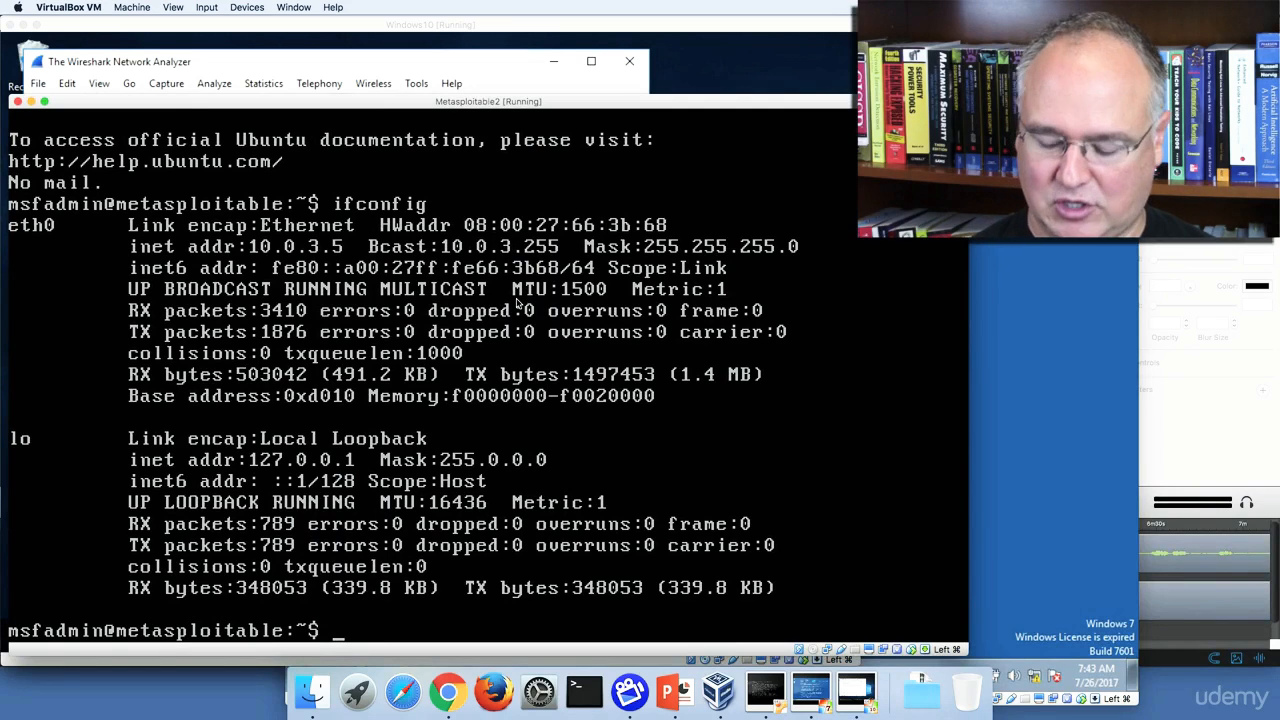
type("ifconfig")
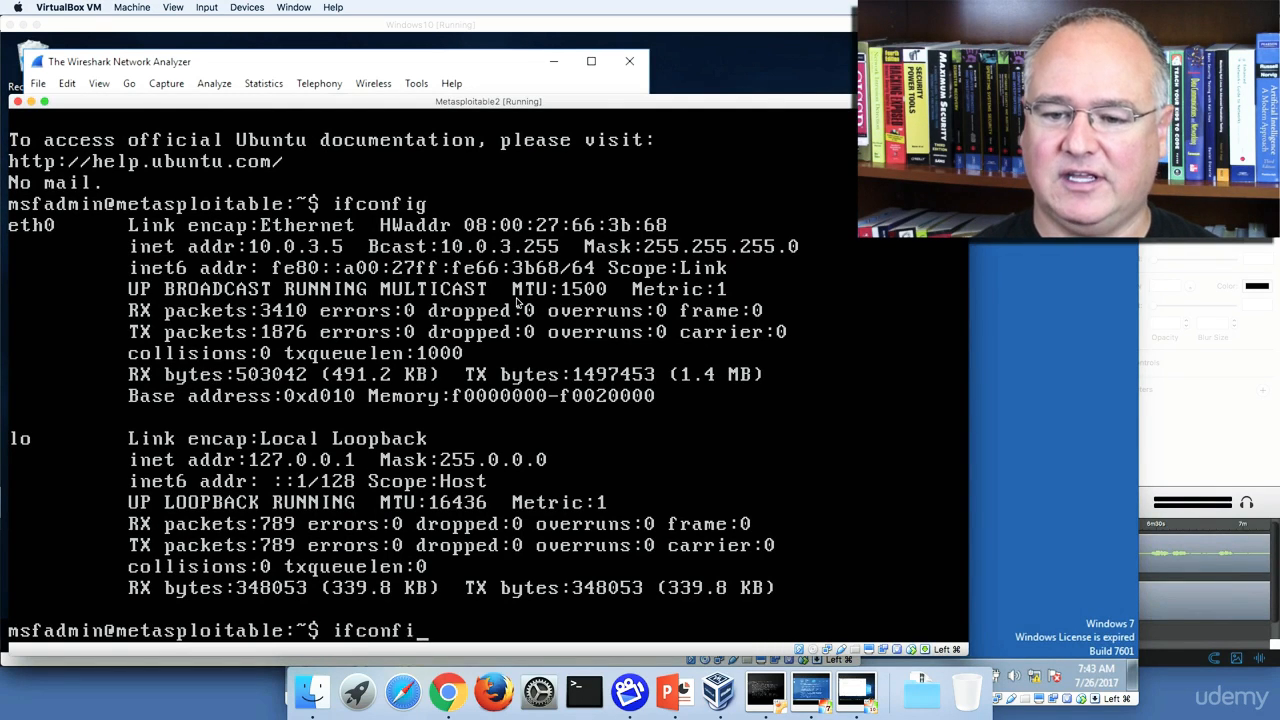
key("Return")
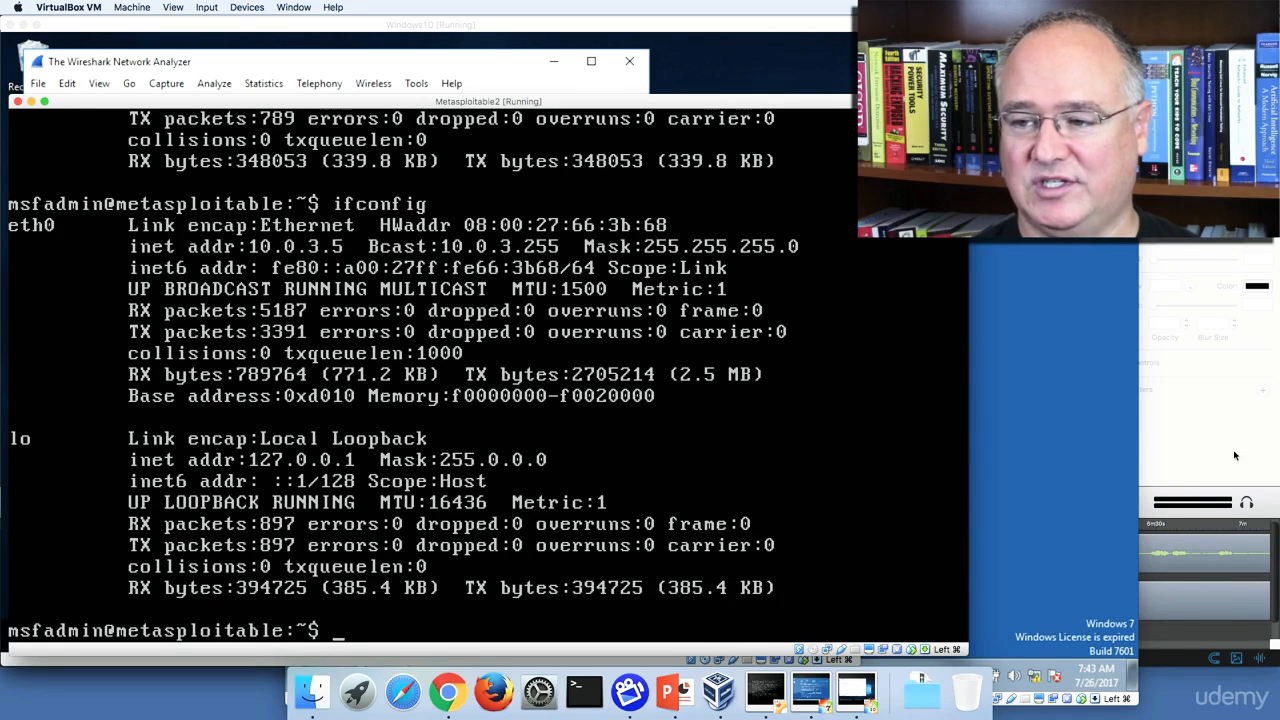
Switch to the IE8 - Win7 machine, open Internet Explorer and load the Metasploitable2 web server at 10.0.3.5
left_click(1096, 464)
left_click_drag(728, 66, 442, 37)
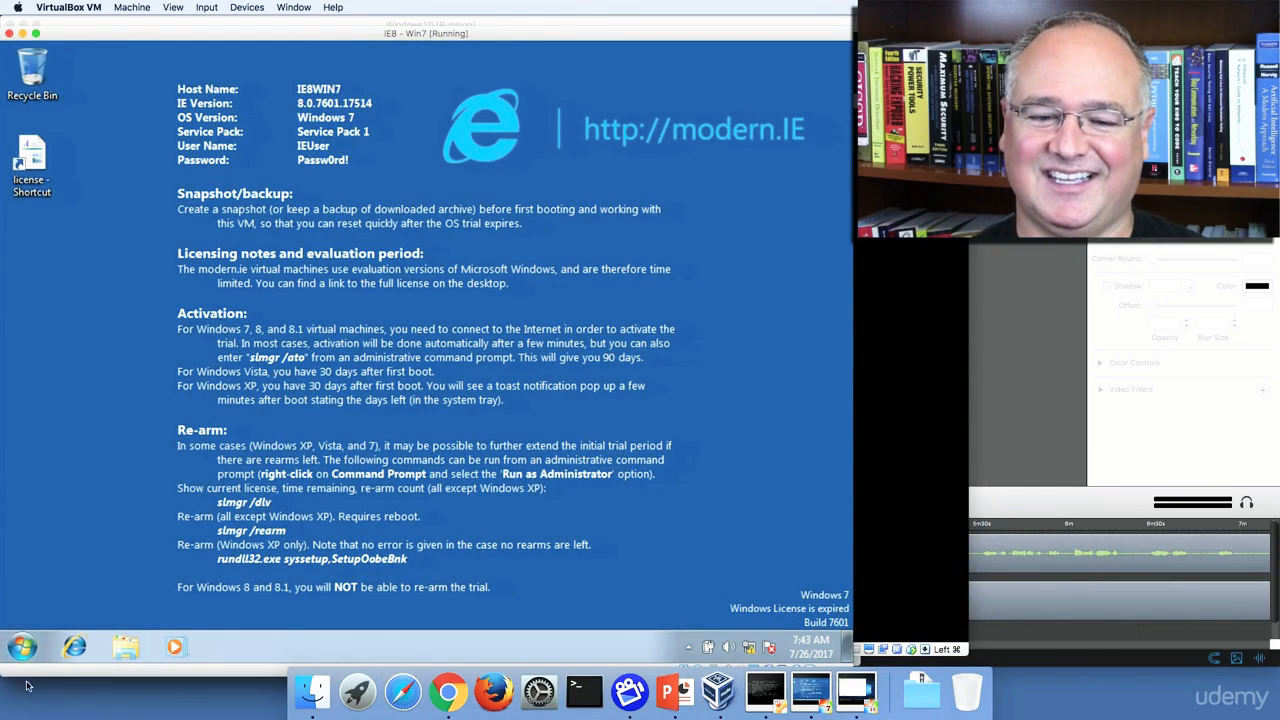
left_click(74, 647)
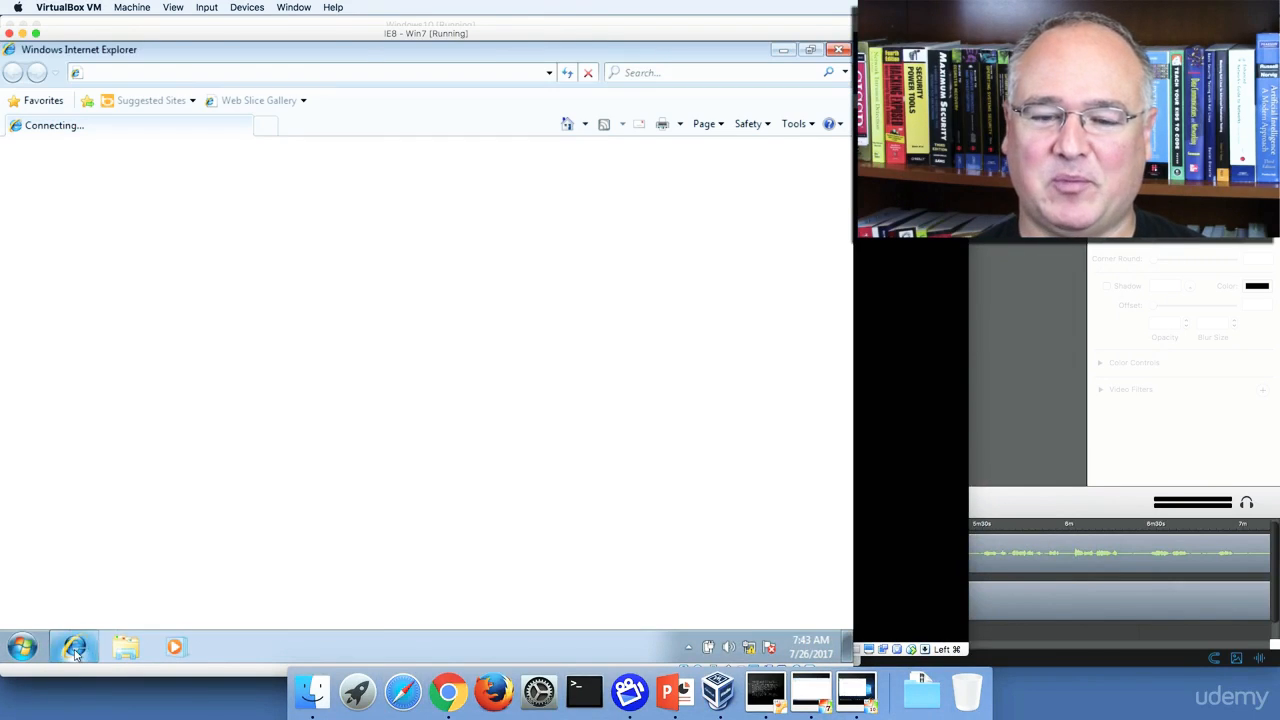
left_click(163, 73)
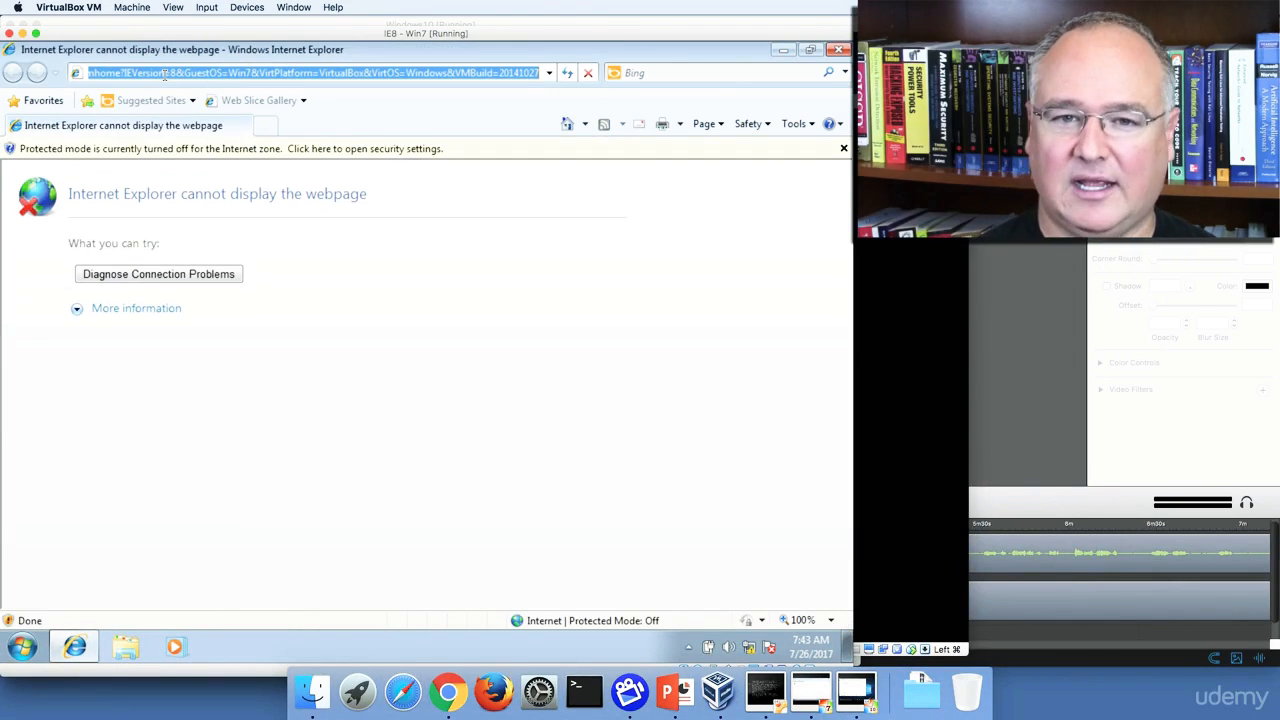
type("10.0.3.5")
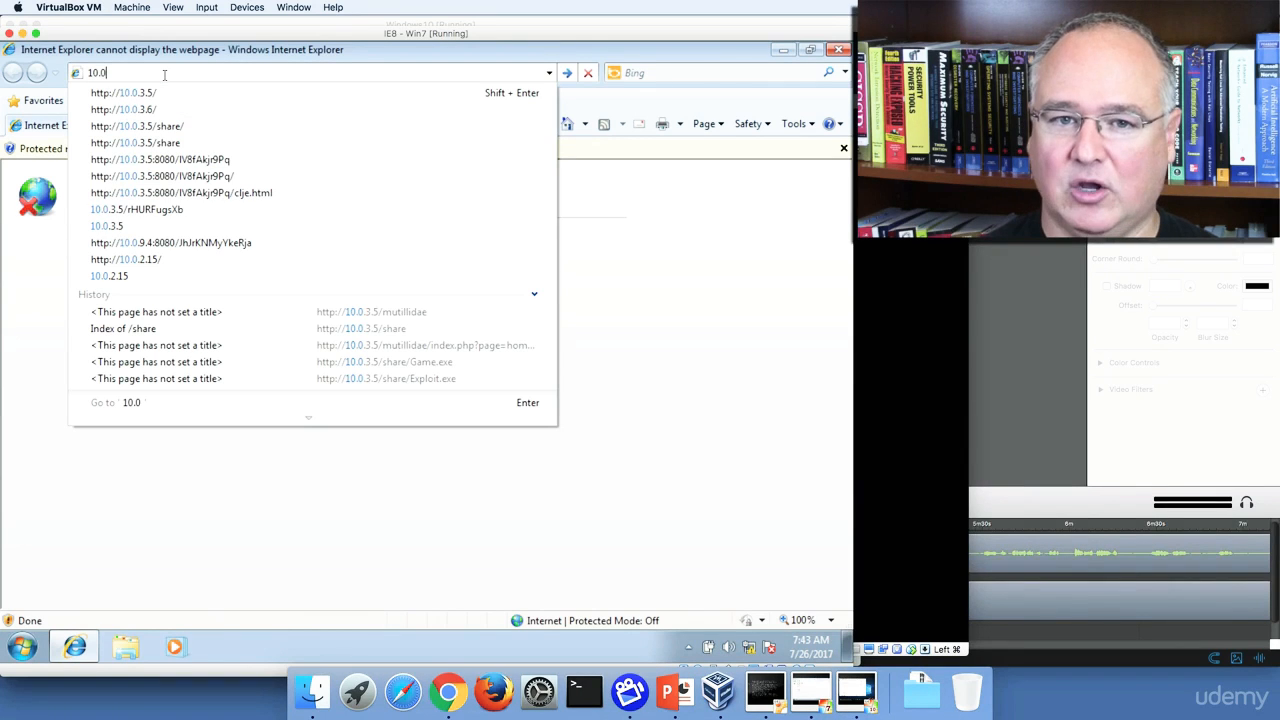
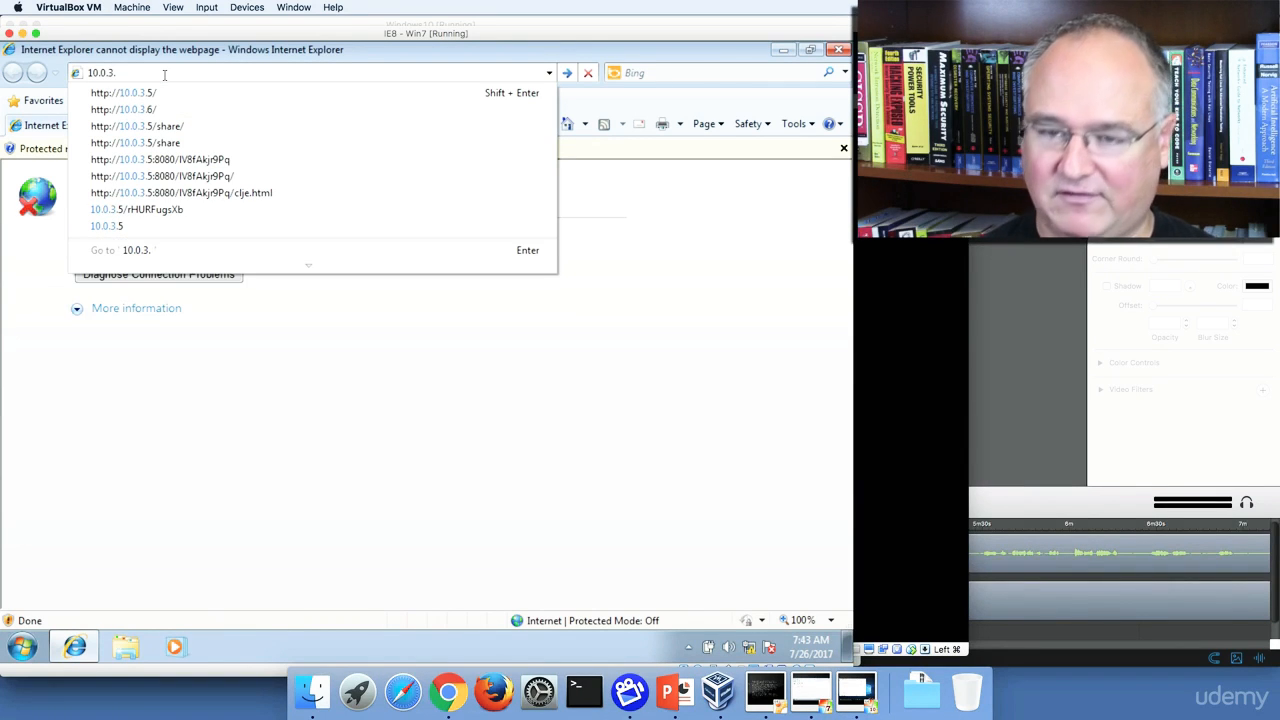
type("5")
key("Return")
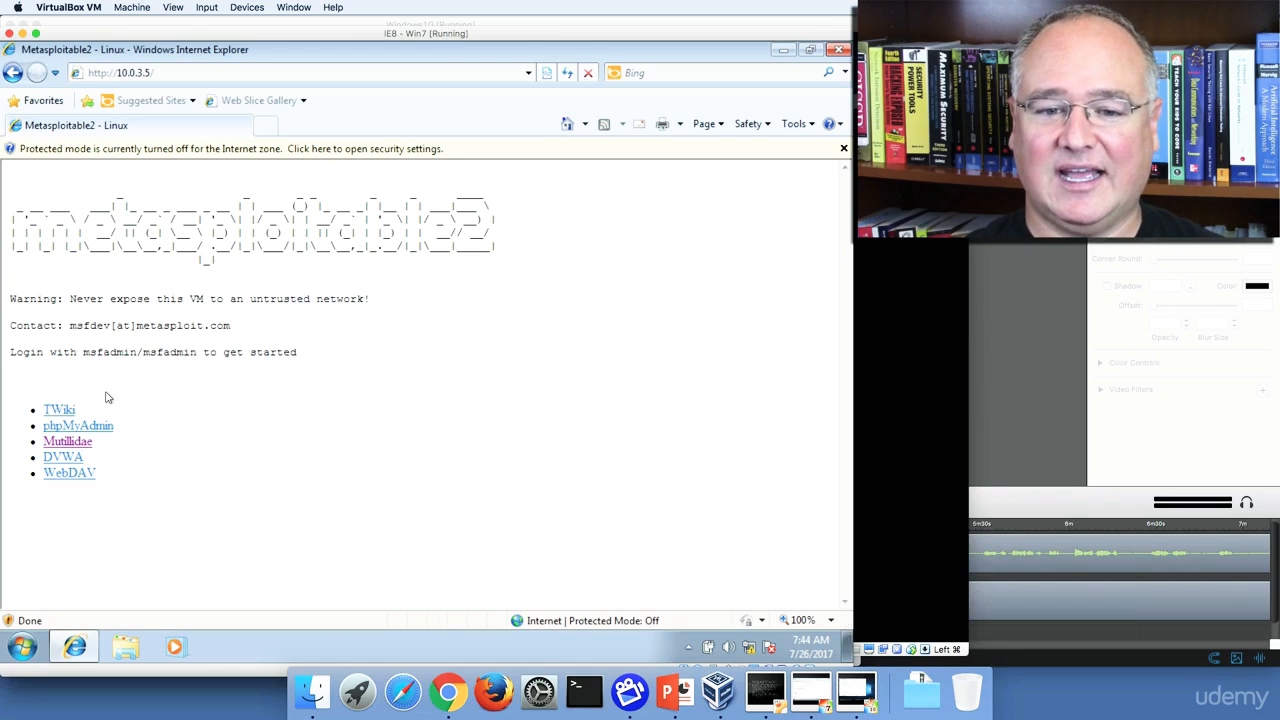
Open the Mutillidae site and reset its database, proceeding back to the site
left_click(90, 444)
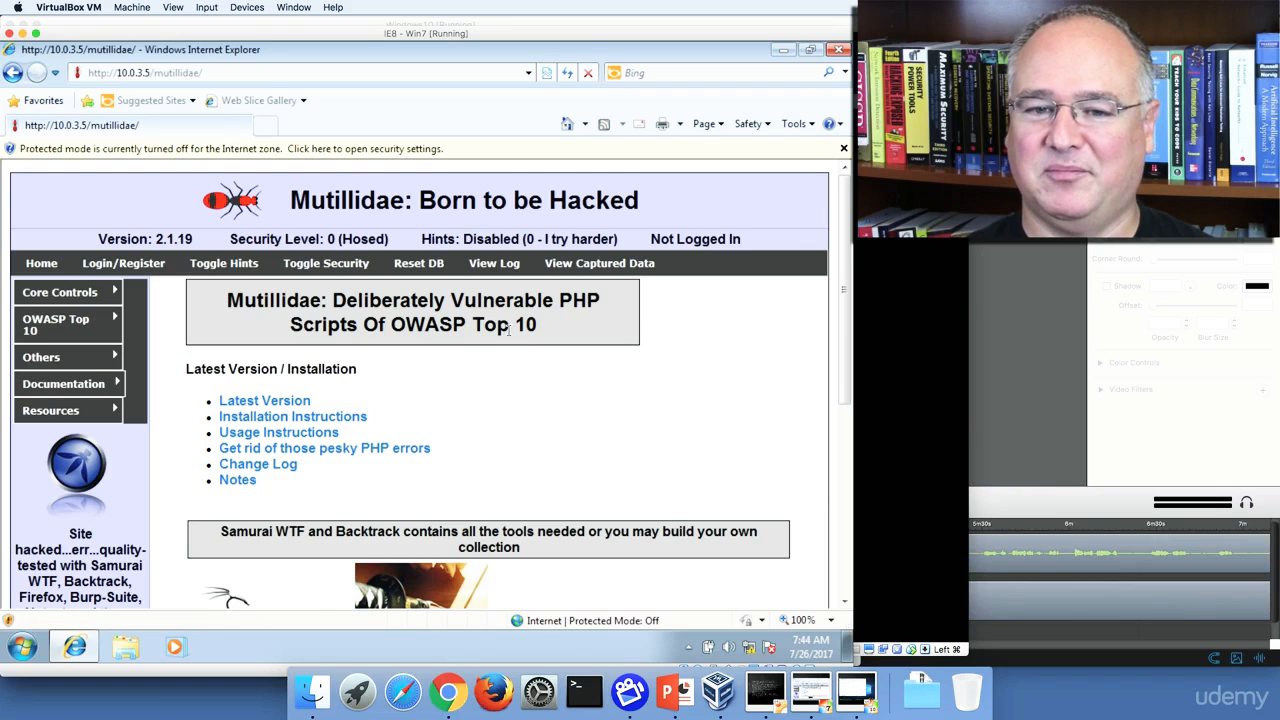
left_click(421, 272)
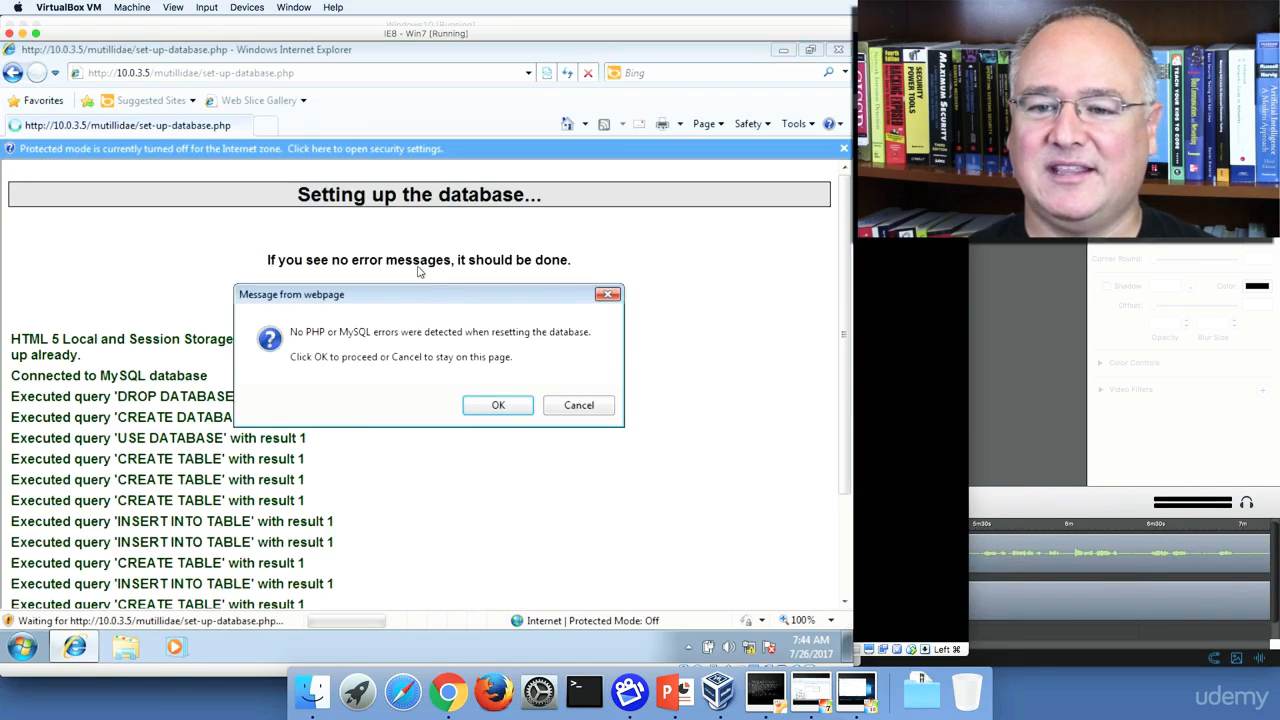
left_click(497, 408)
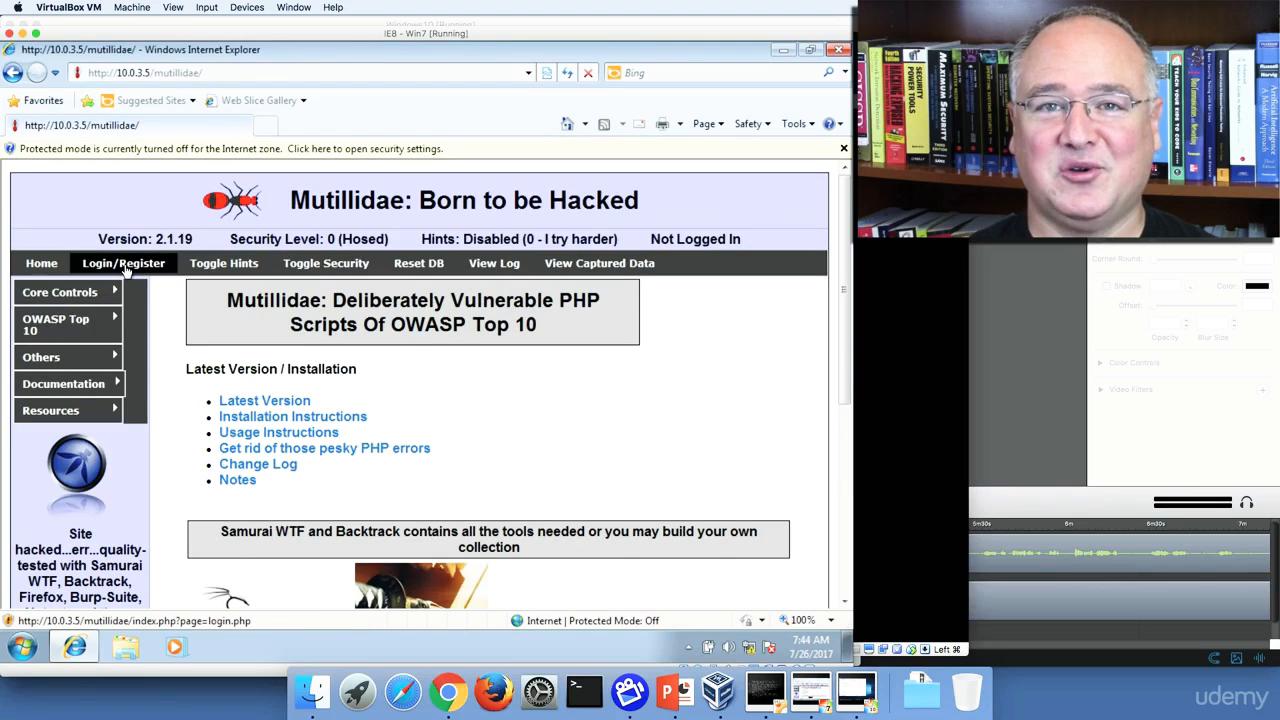
Open Mutillidae's login page and fill in the account name and password
left_click(124, 264)
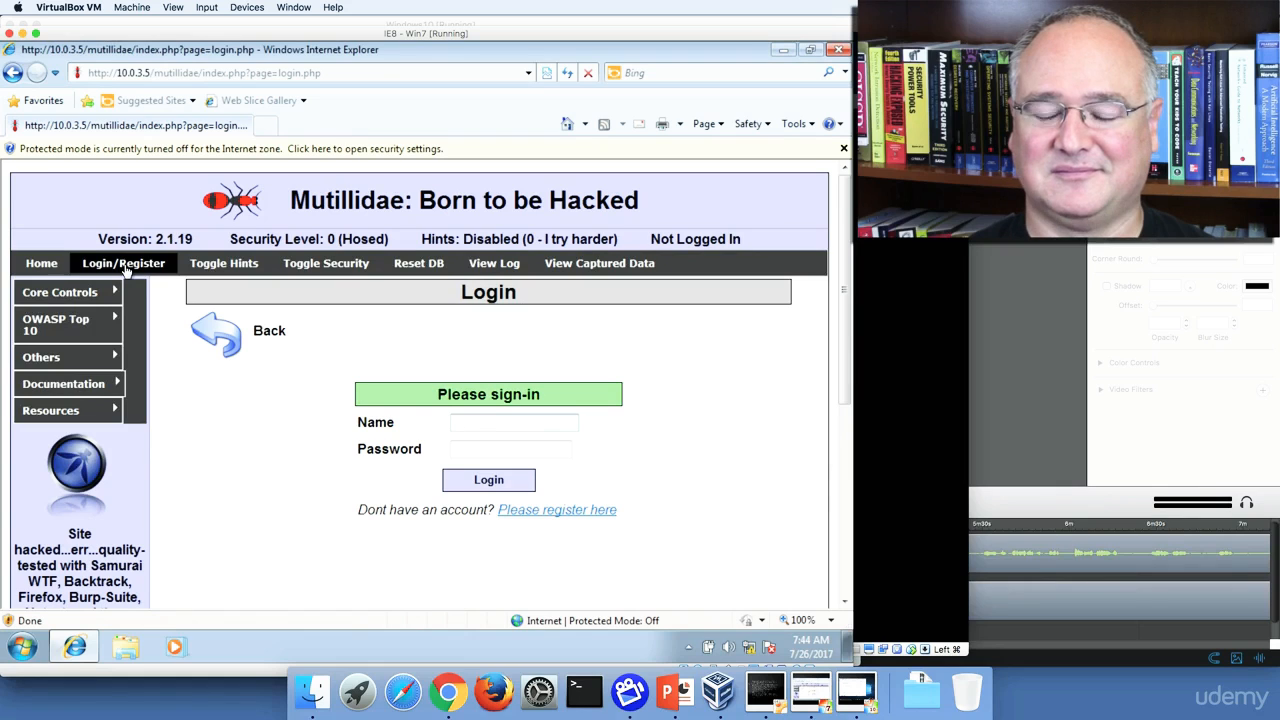
left_click(492, 418)
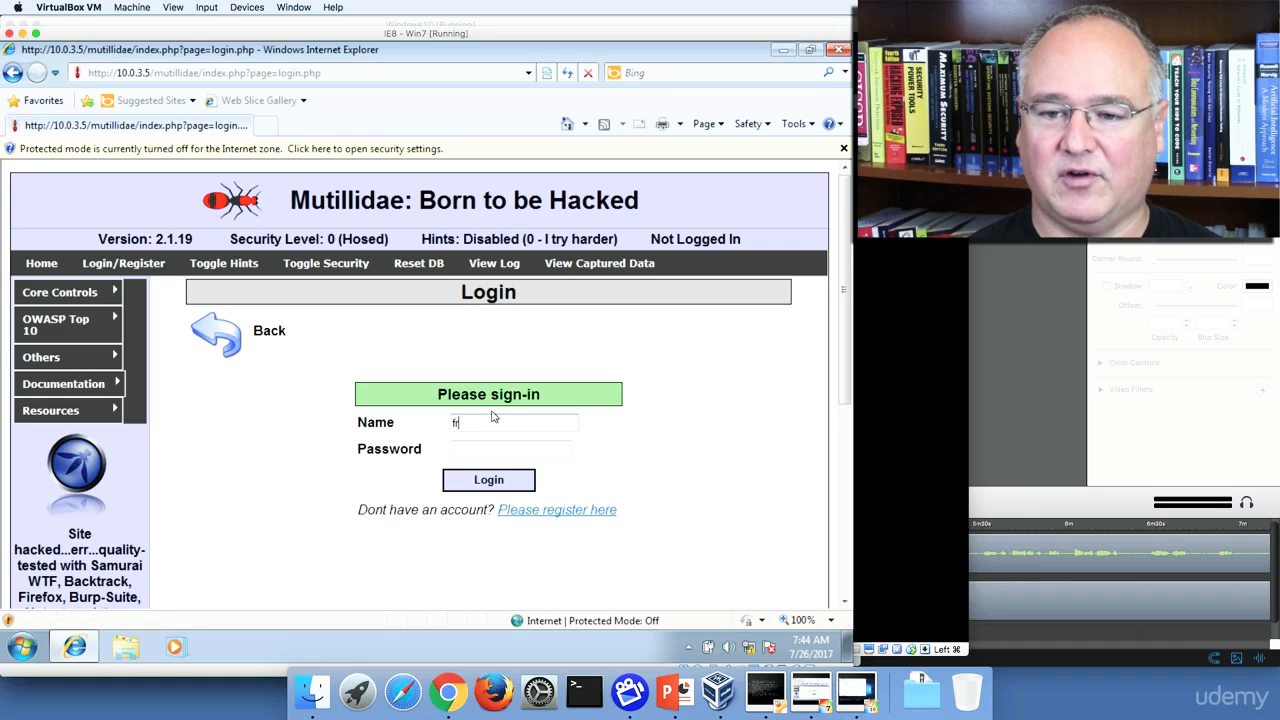
key("Tab")
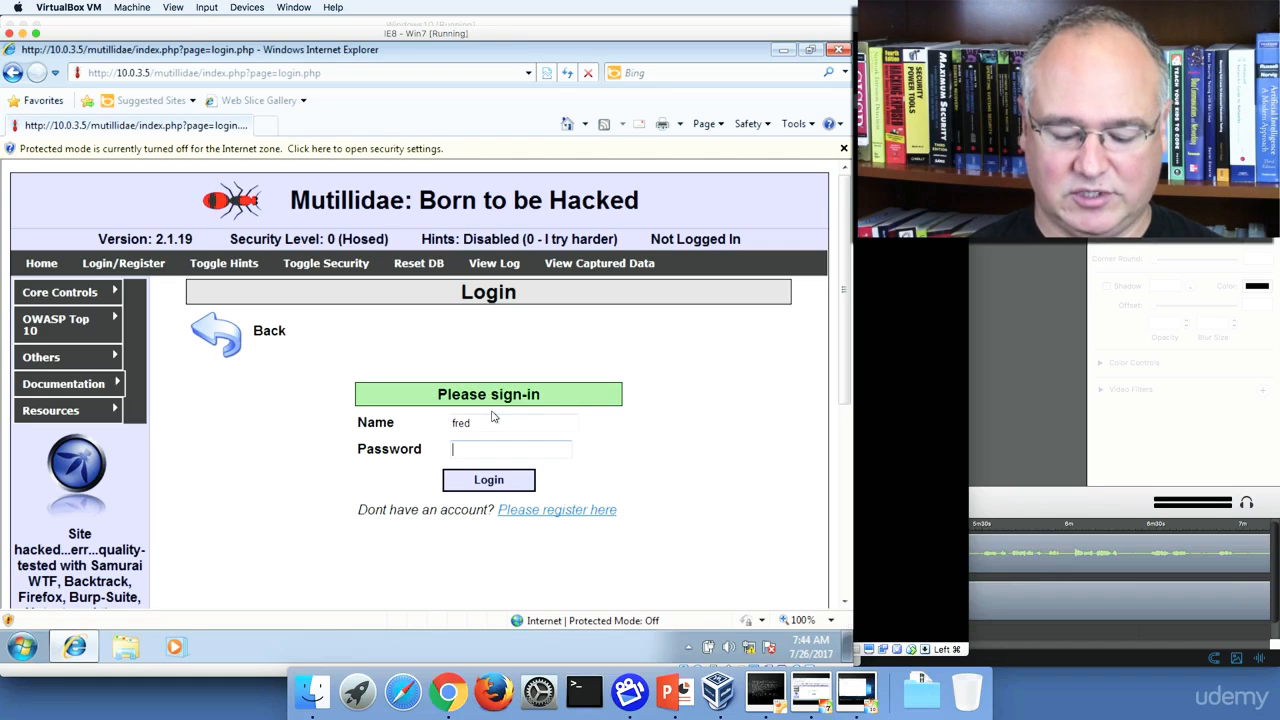
type("•••••")
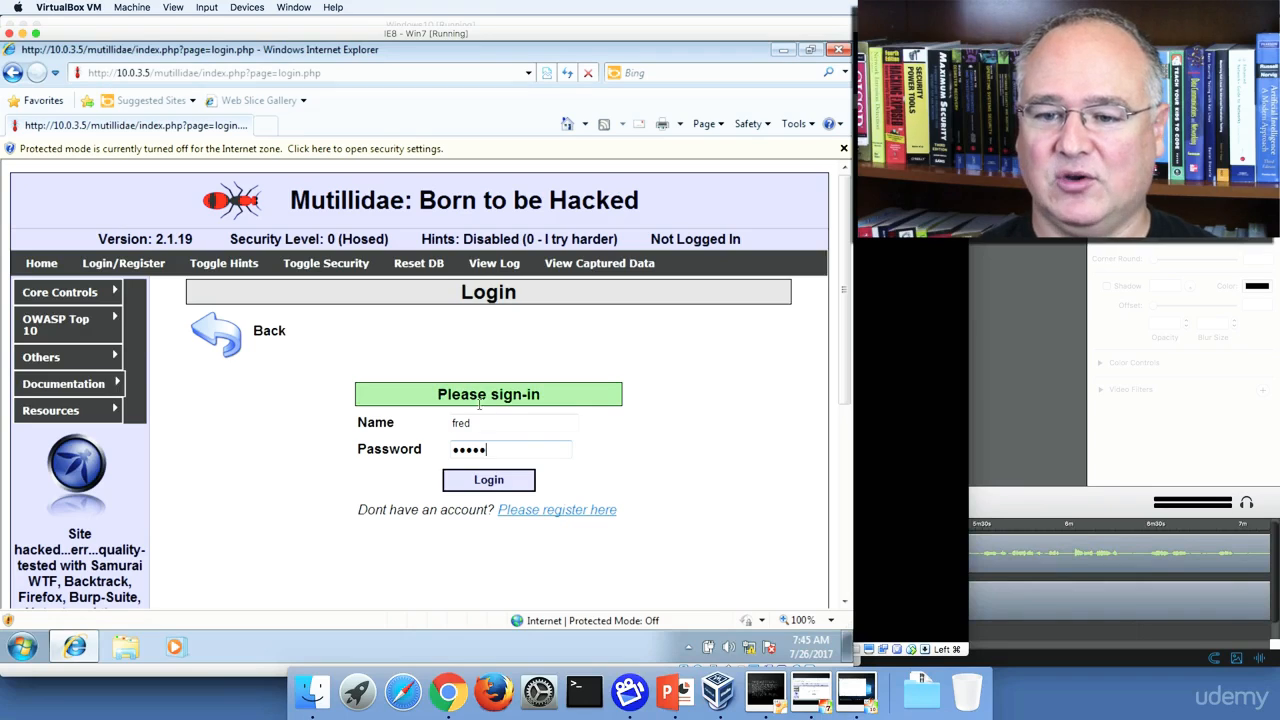
Switch back to Wireshark on the Windows 10 machine and start capturing traffic on the Ethernet interface
left_click_drag(207, 37, 800, 143)
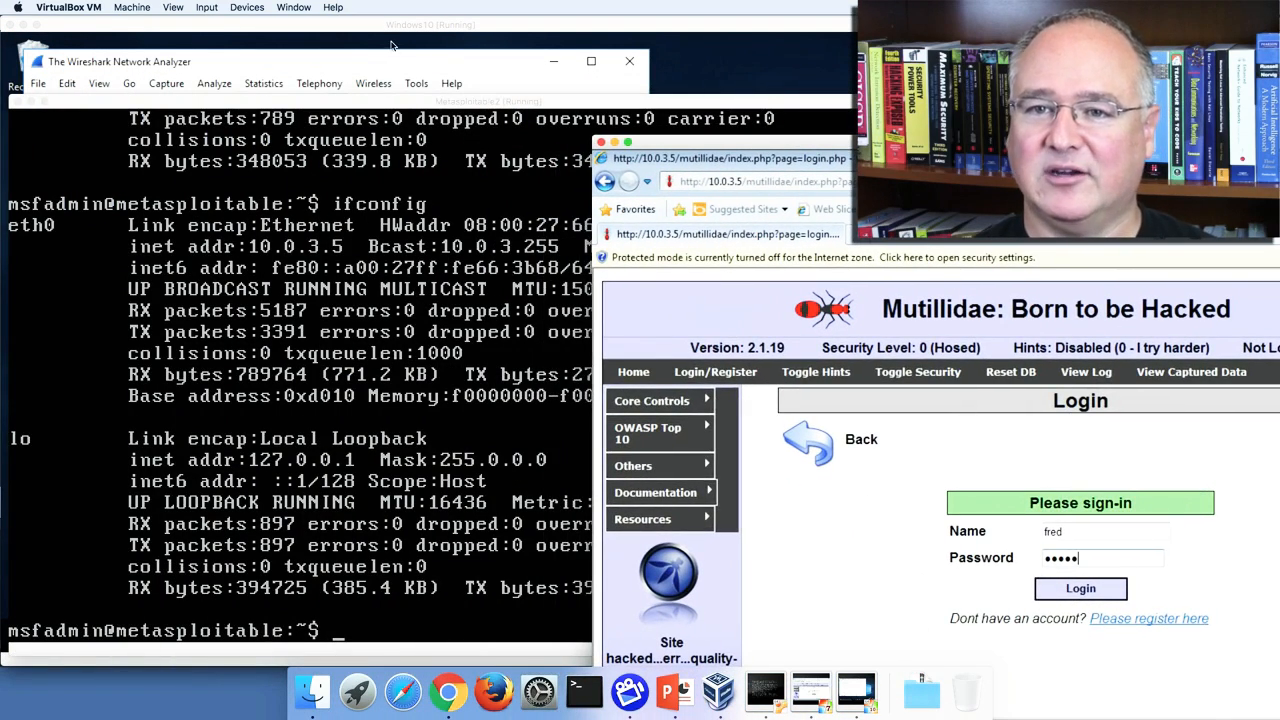
left_click(380, 30)
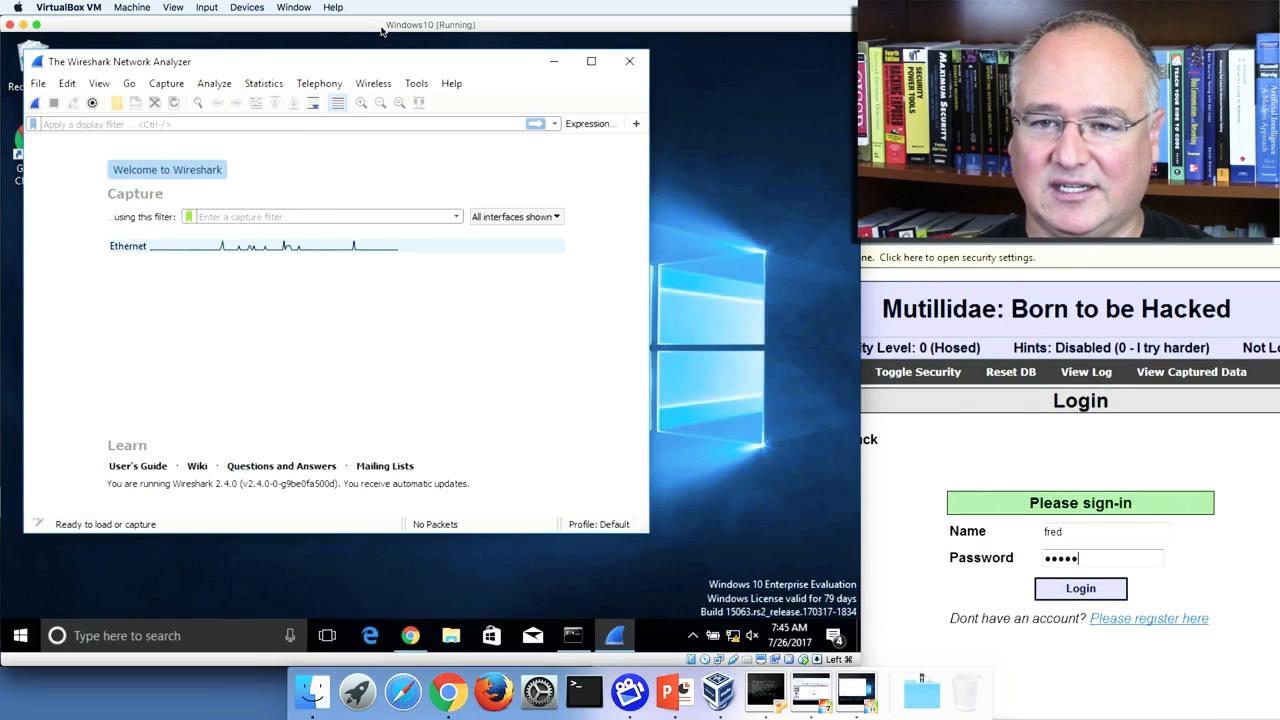
left_click(35, 105)
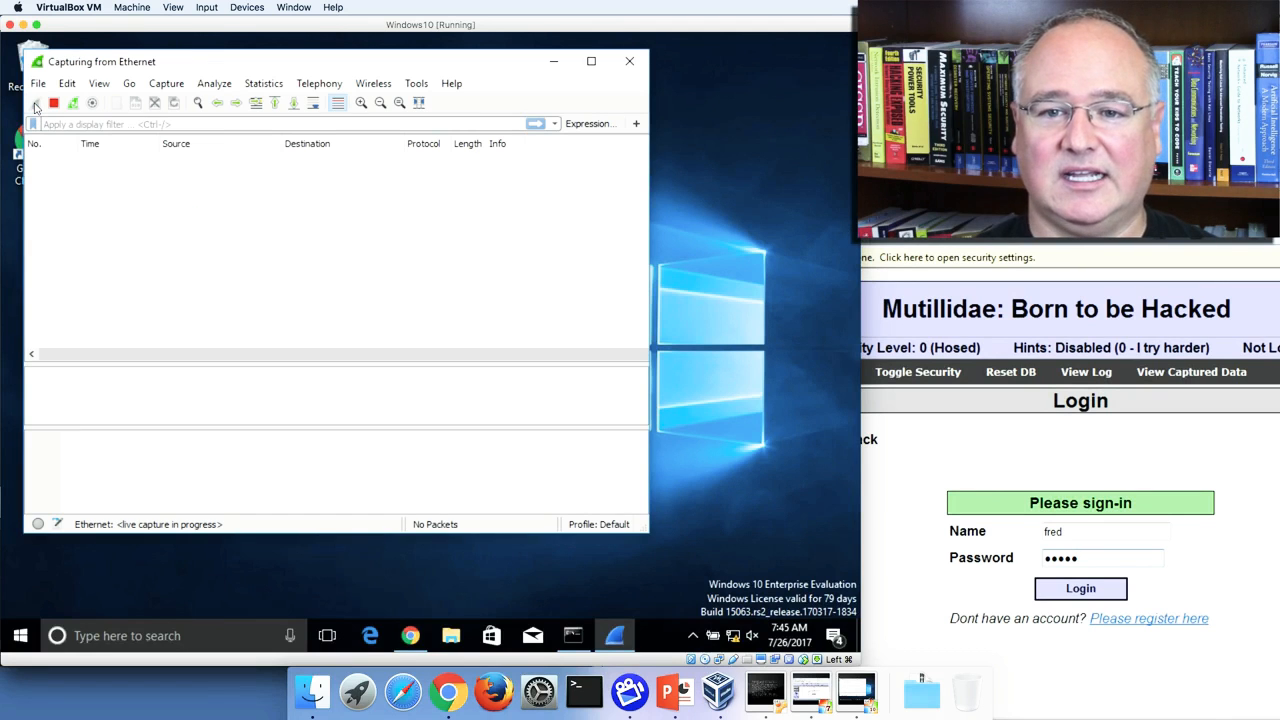
Submit the Mutillidae login on the Win7 machine without saving the password, and reset the database from the resulting error page
left_click_drag(1046, 138, 505, 57)
left_click(540, 508)
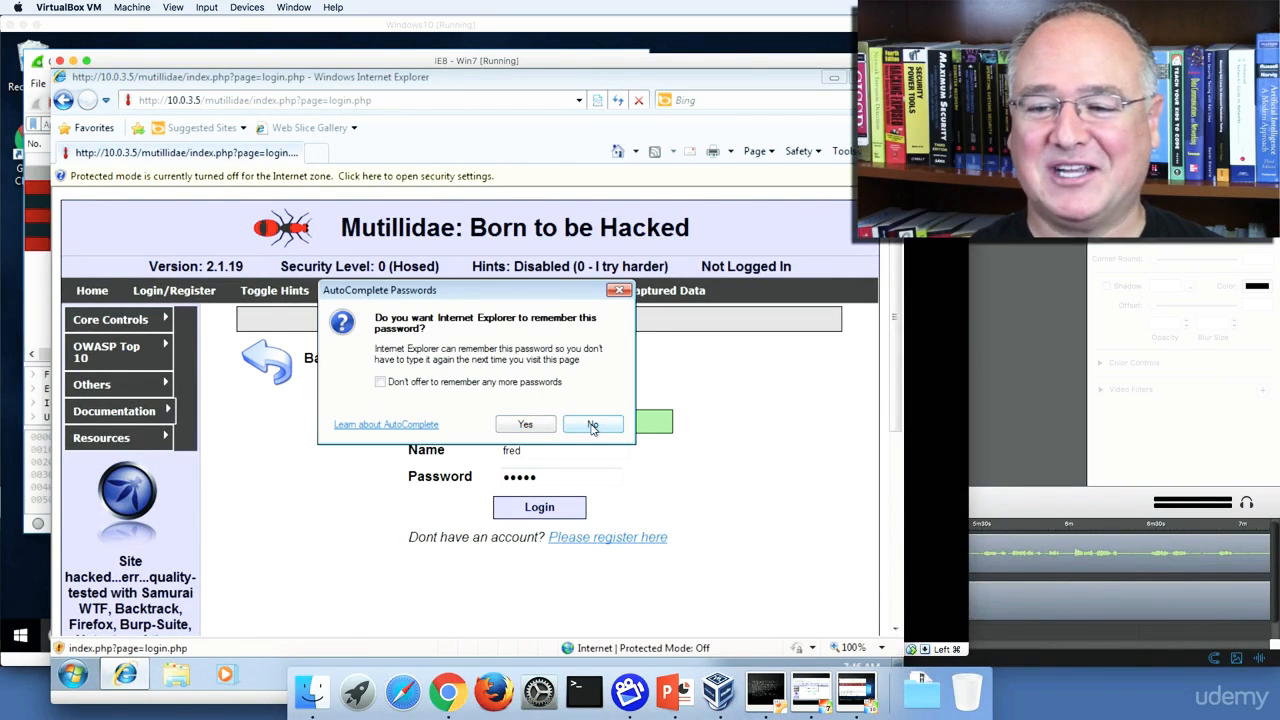
left_click(592, 425)
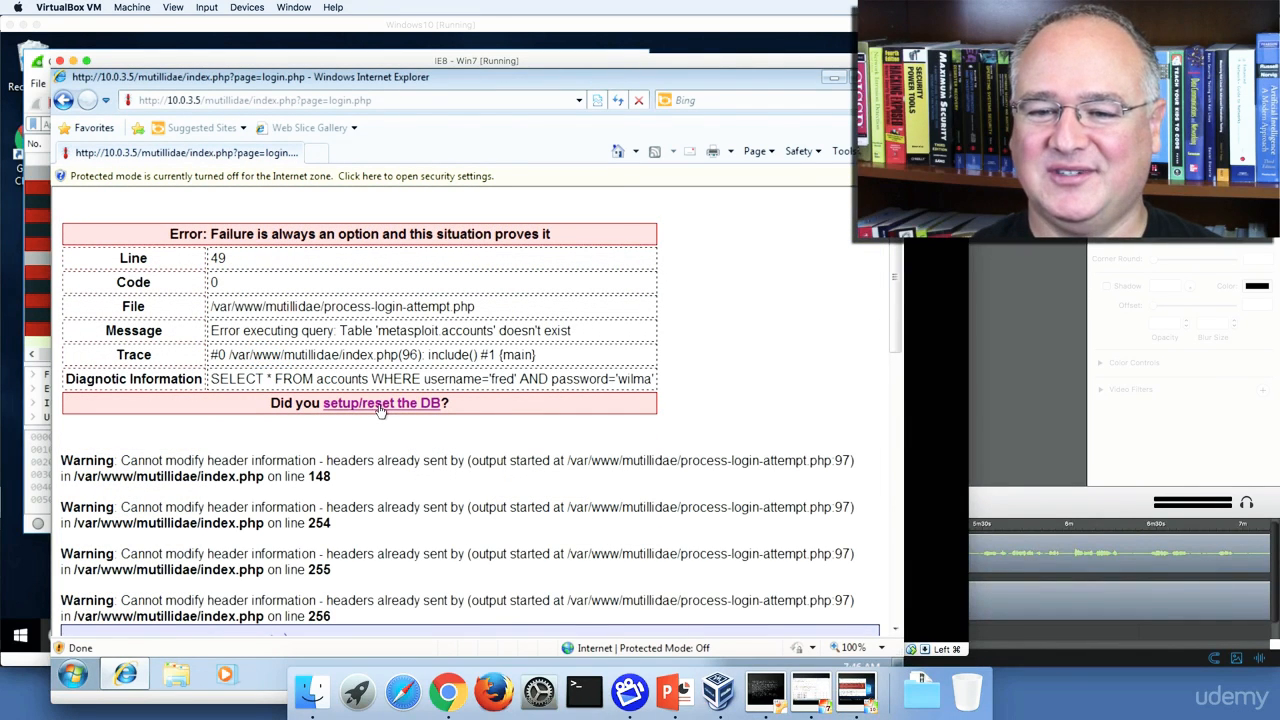
left_click(380, 405)
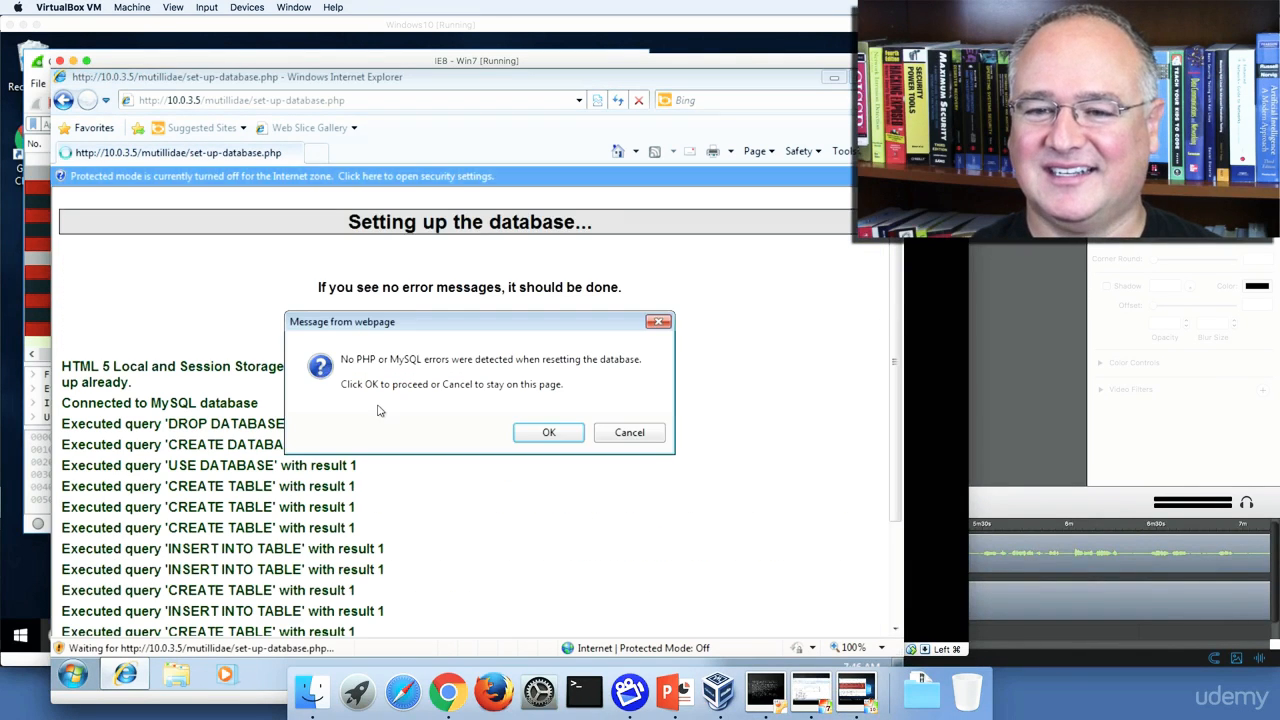
left_click(549, 432)
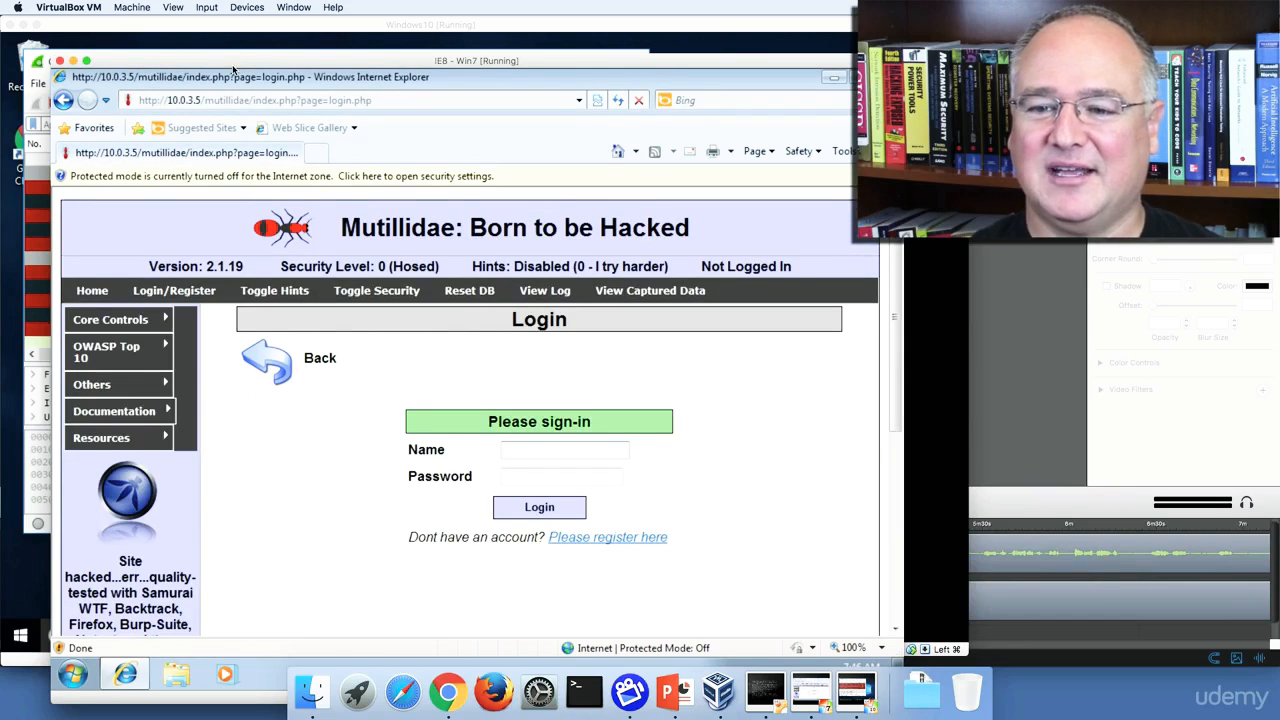
Stop the Ethernet capture in Wireshark on Windows 10 and save it as "Login traffic" in Documents
left_click_drag(234, 66, 883, 237)
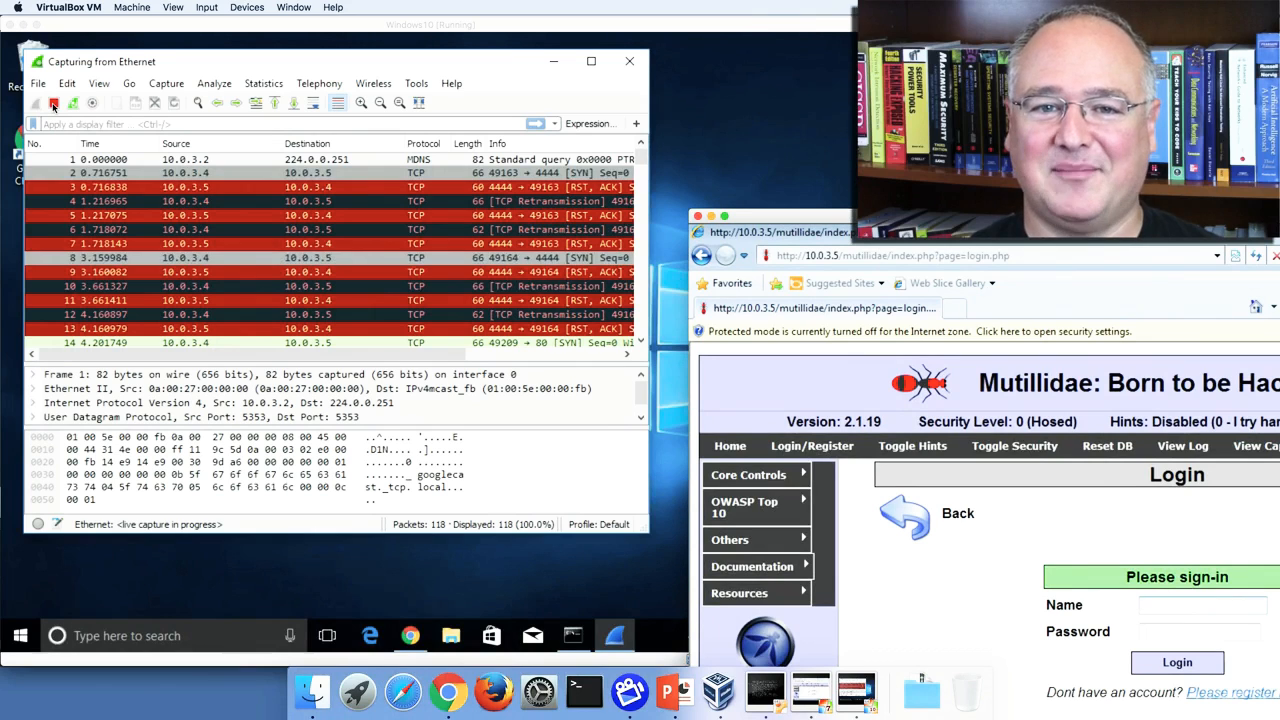
left_click(53, 104)
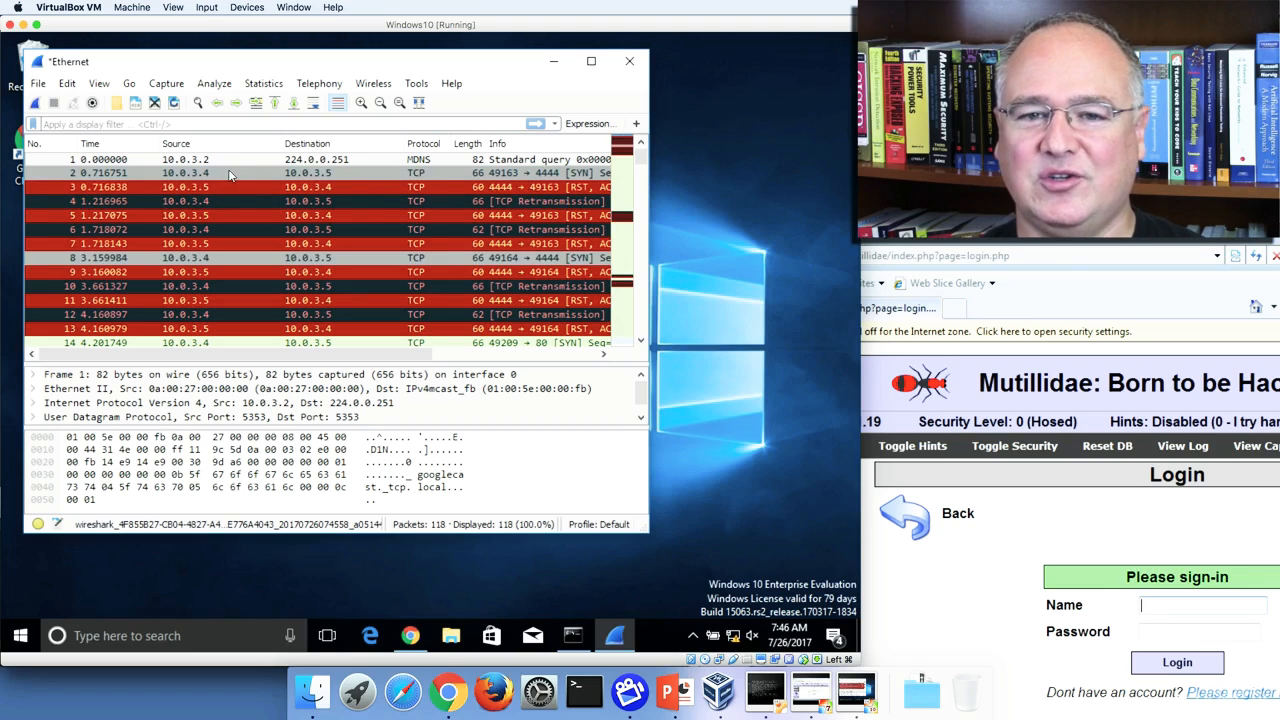
left_click(38, 84)
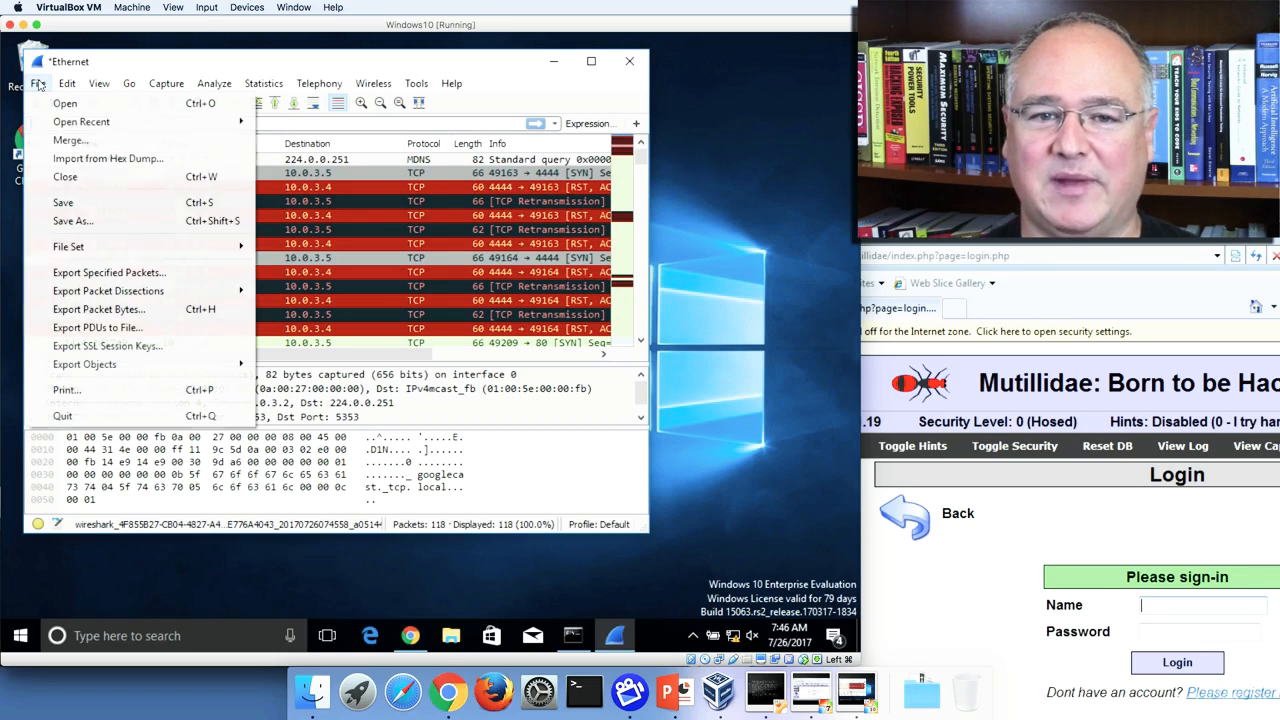
left_click(84, 219)
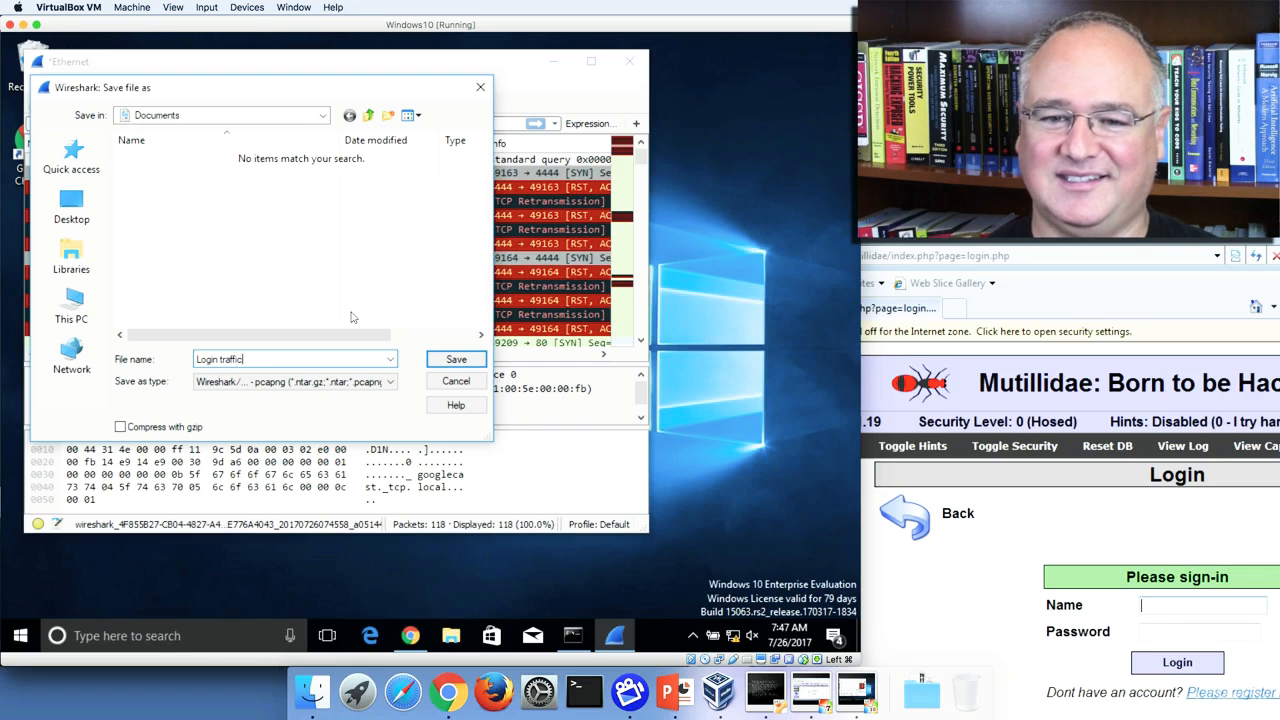
key("Return")
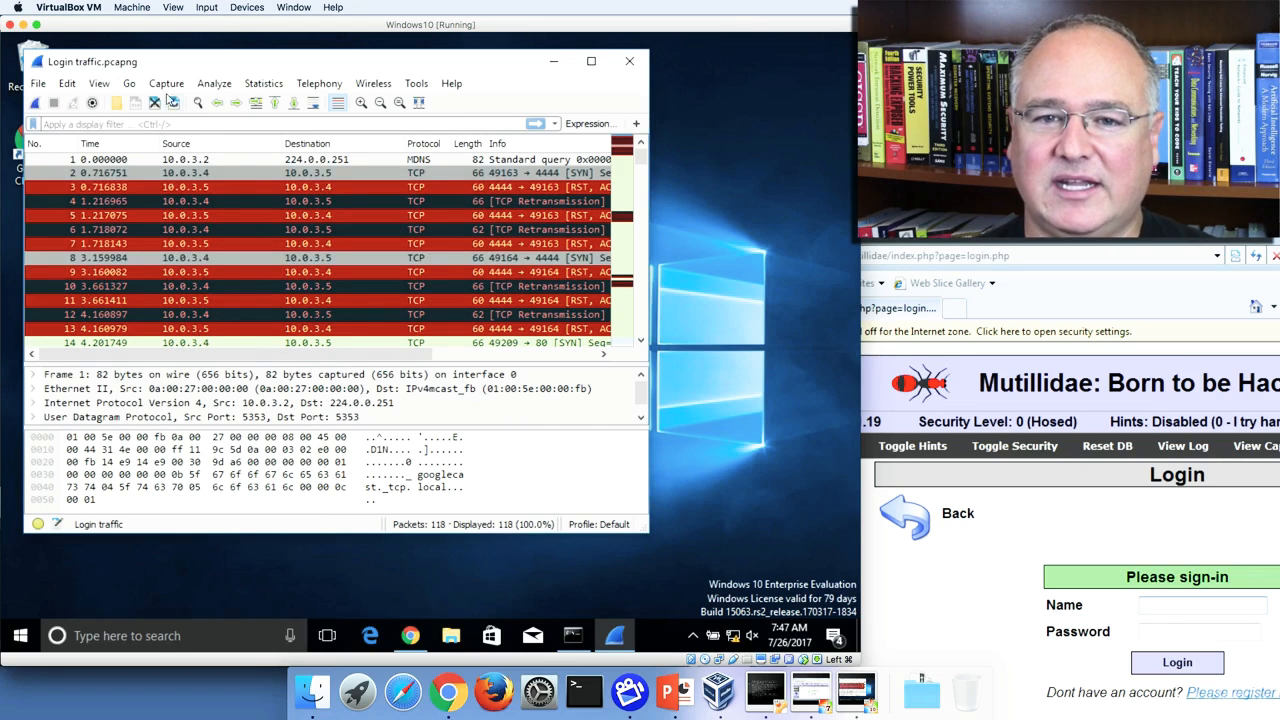
Search the packet list of the saved capture for a packet containing the string "post"
left_click(67, 85)
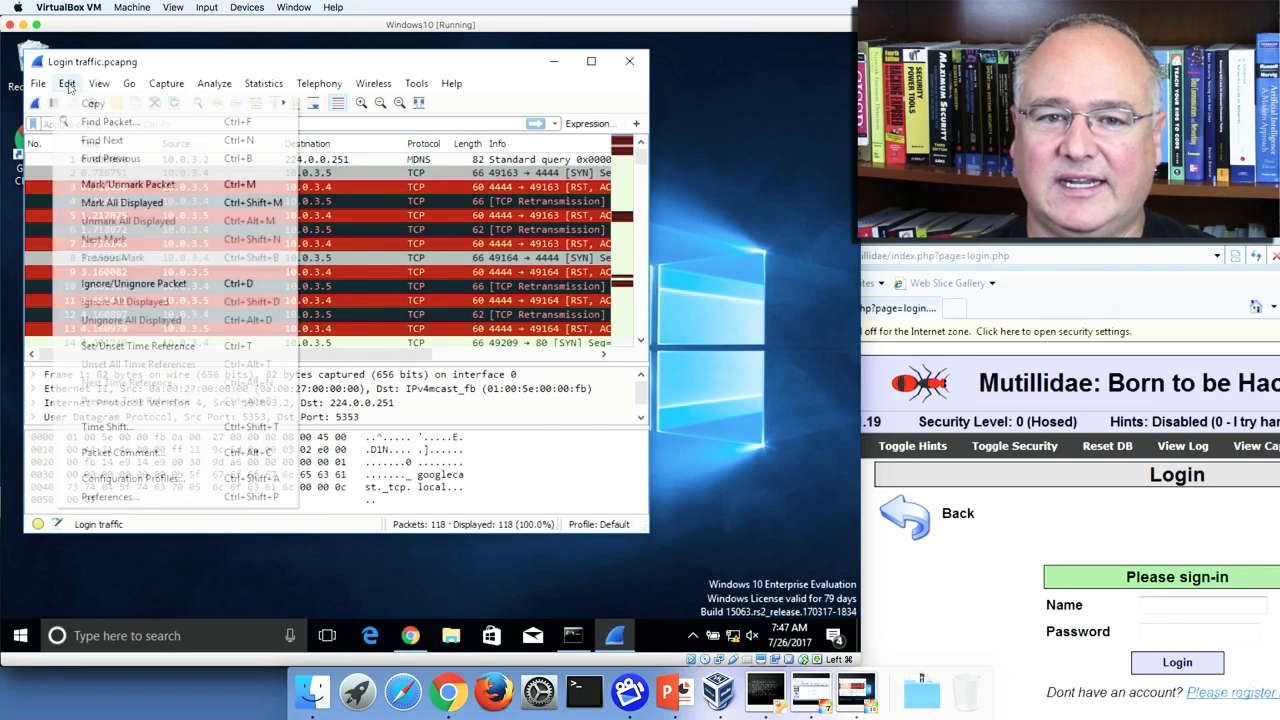
left_click(91, 122)
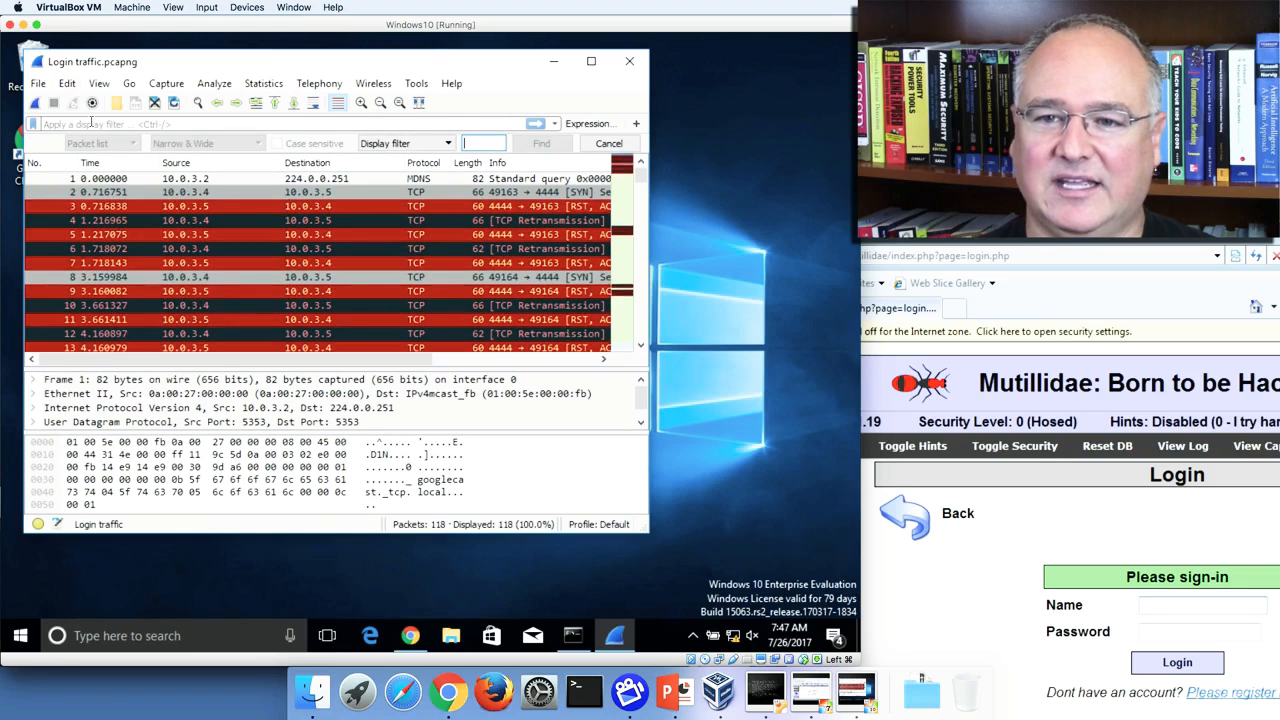
left_click(435, 143)
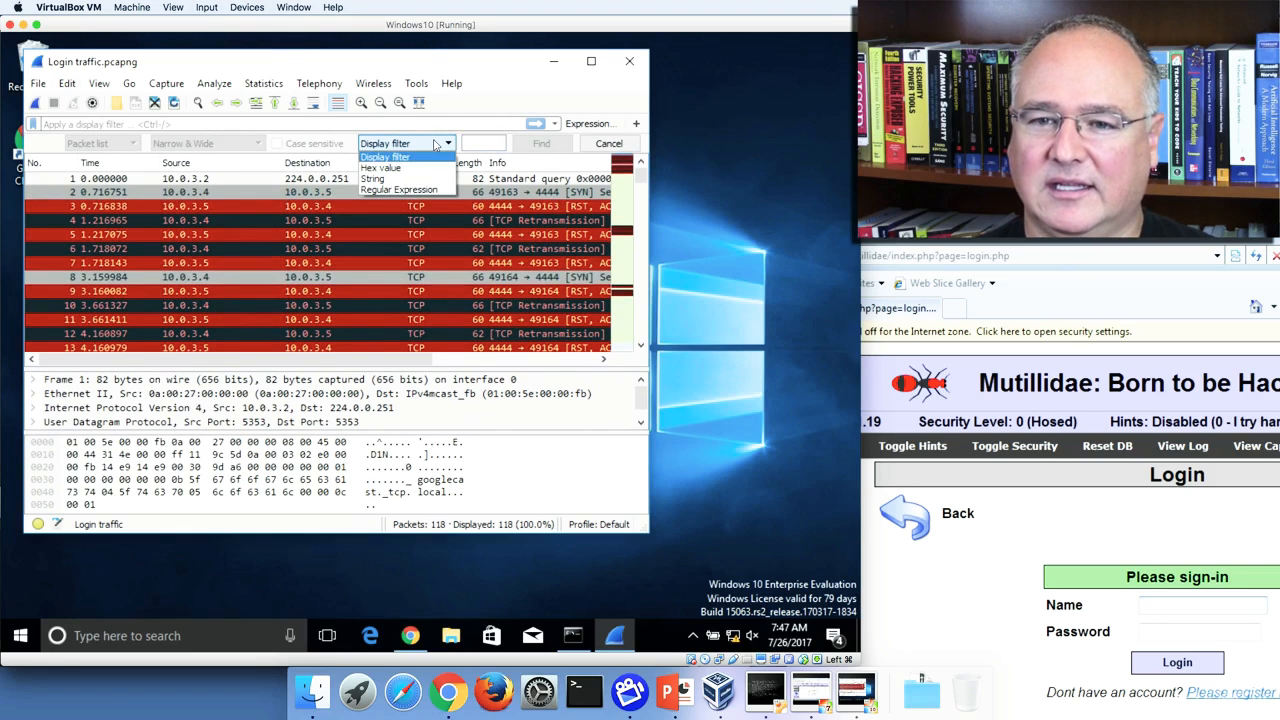
left_click(390, 182)
left_click(480, 144)
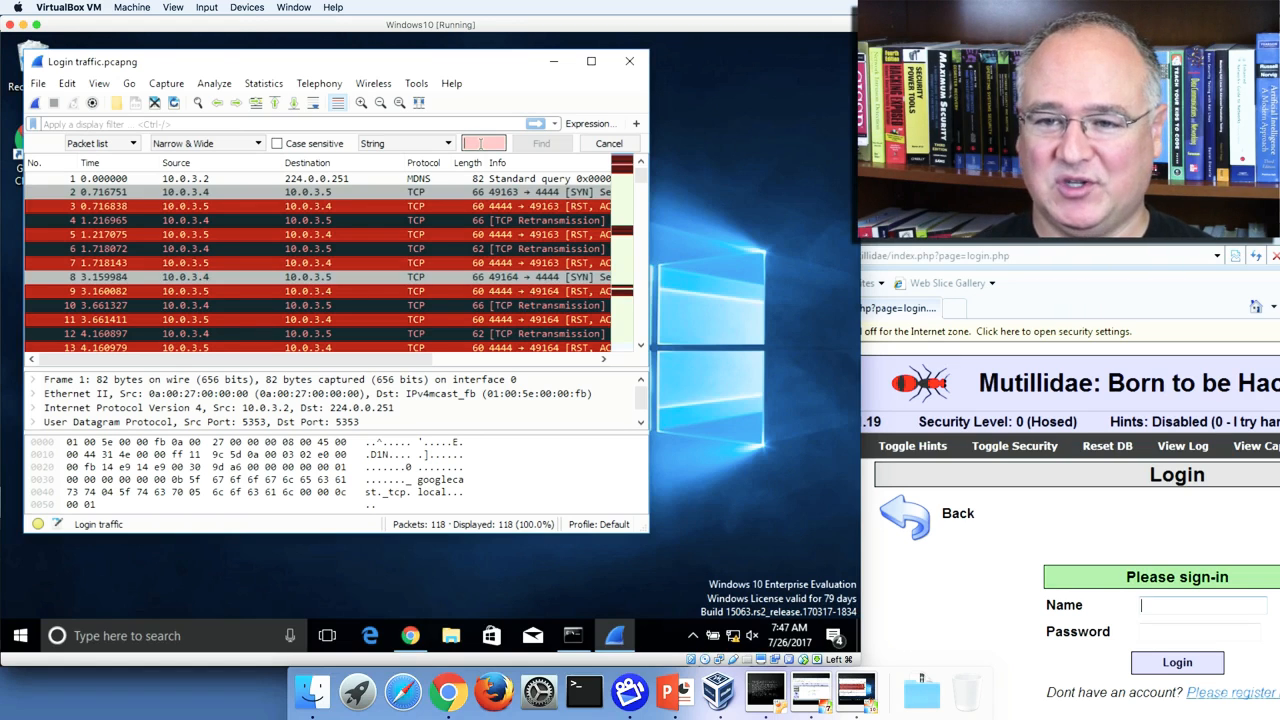
type("post")
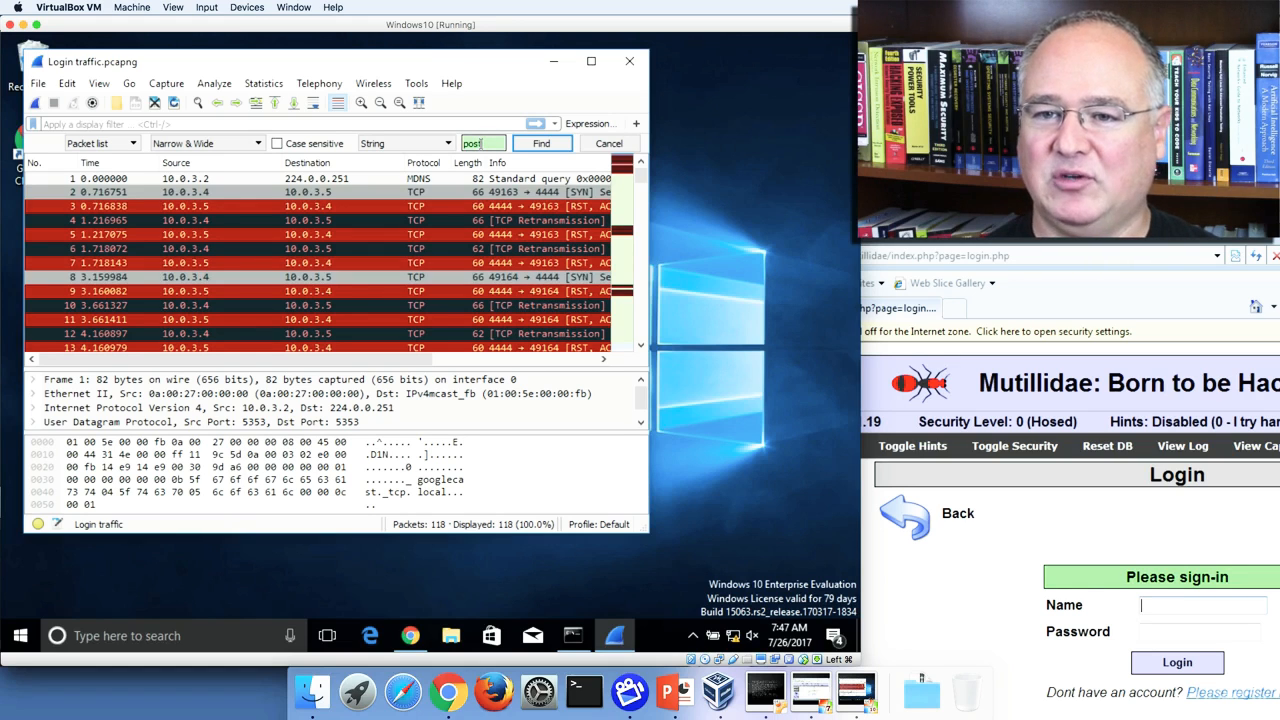
key("Return")
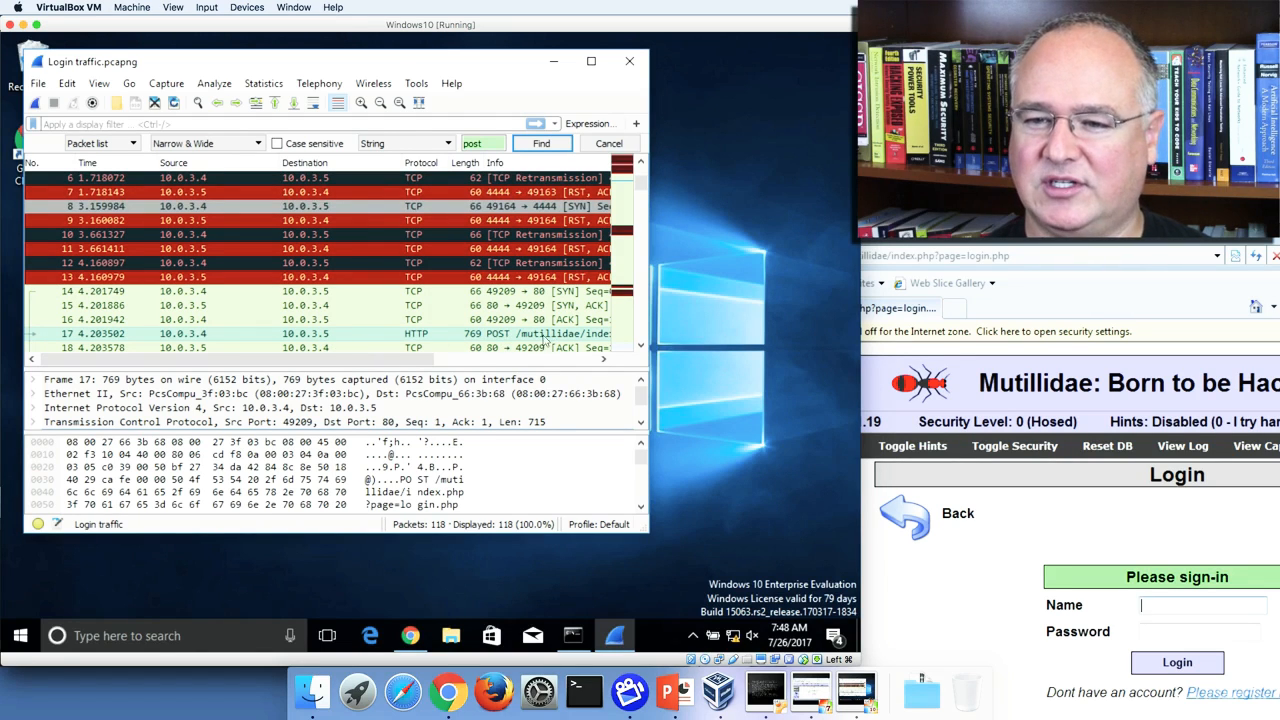
left_click_drag(401, 360, 520, 361)
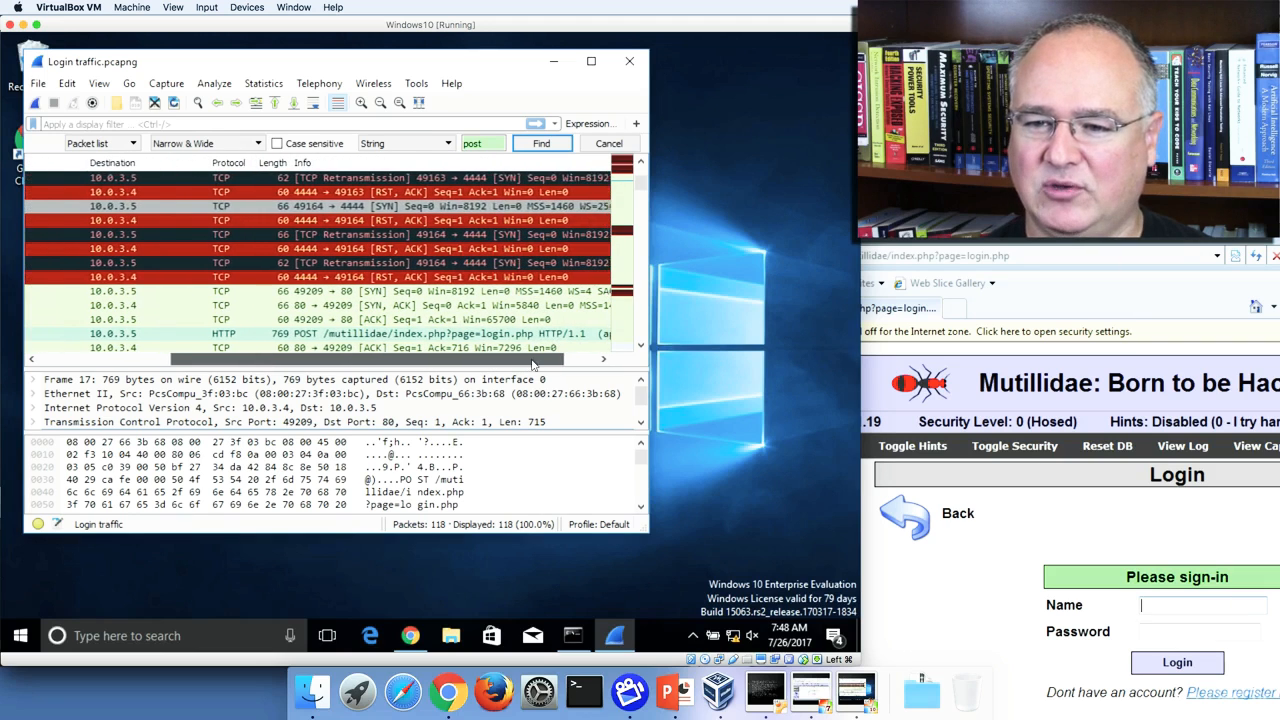
left_click(489, 143)
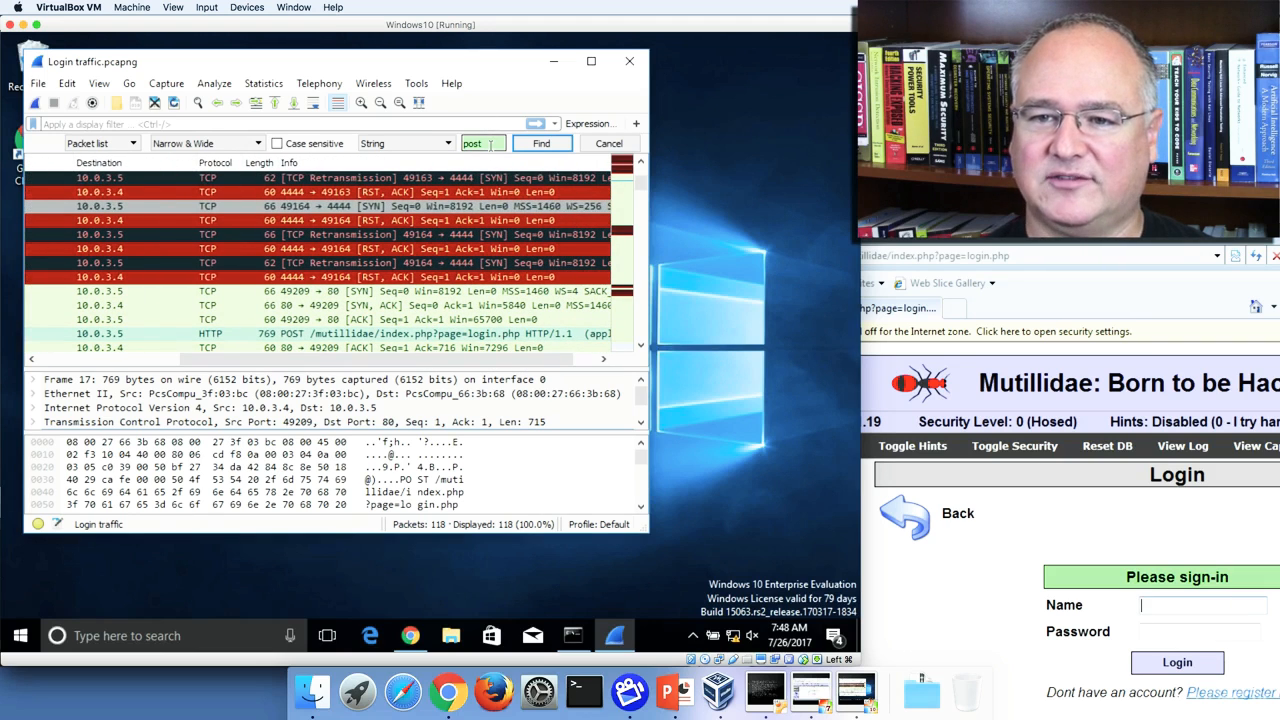
left_click_drag(488, 143, 464, 145)
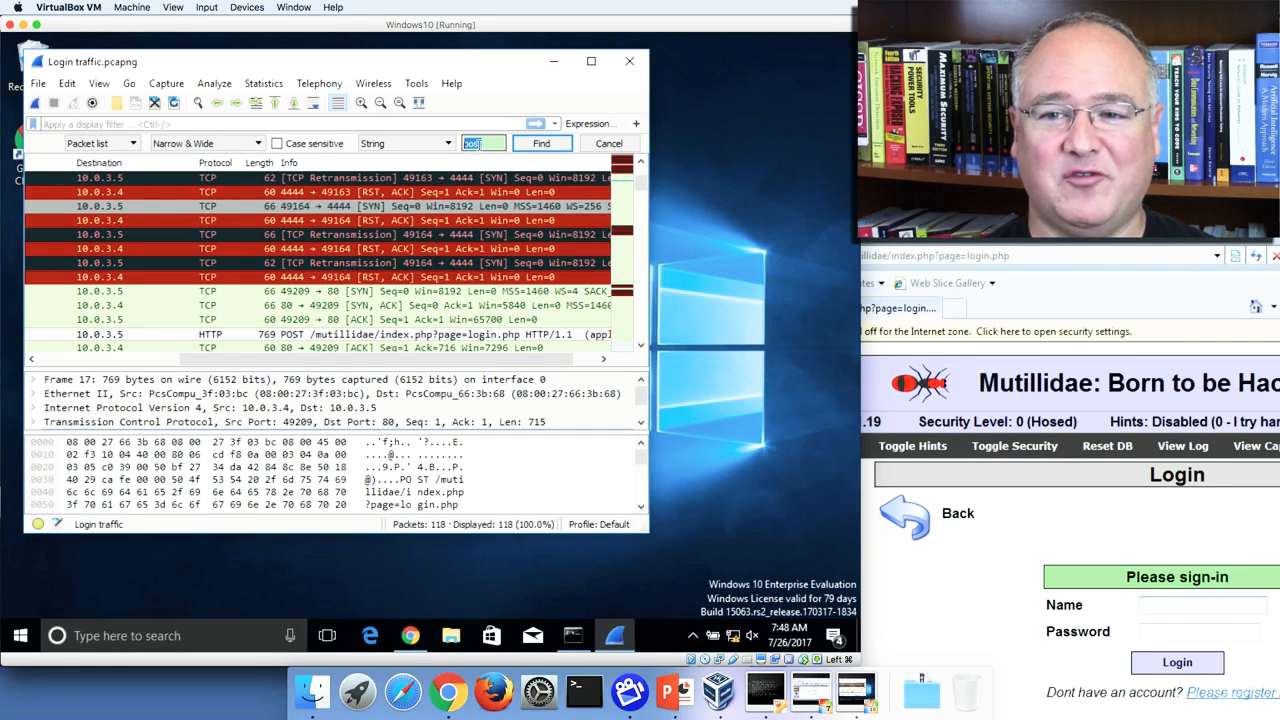
Open the POST packet for Mutillidae's login.php in its own window and expand its HTML Form URL Encoded section
double_click(340, 336)
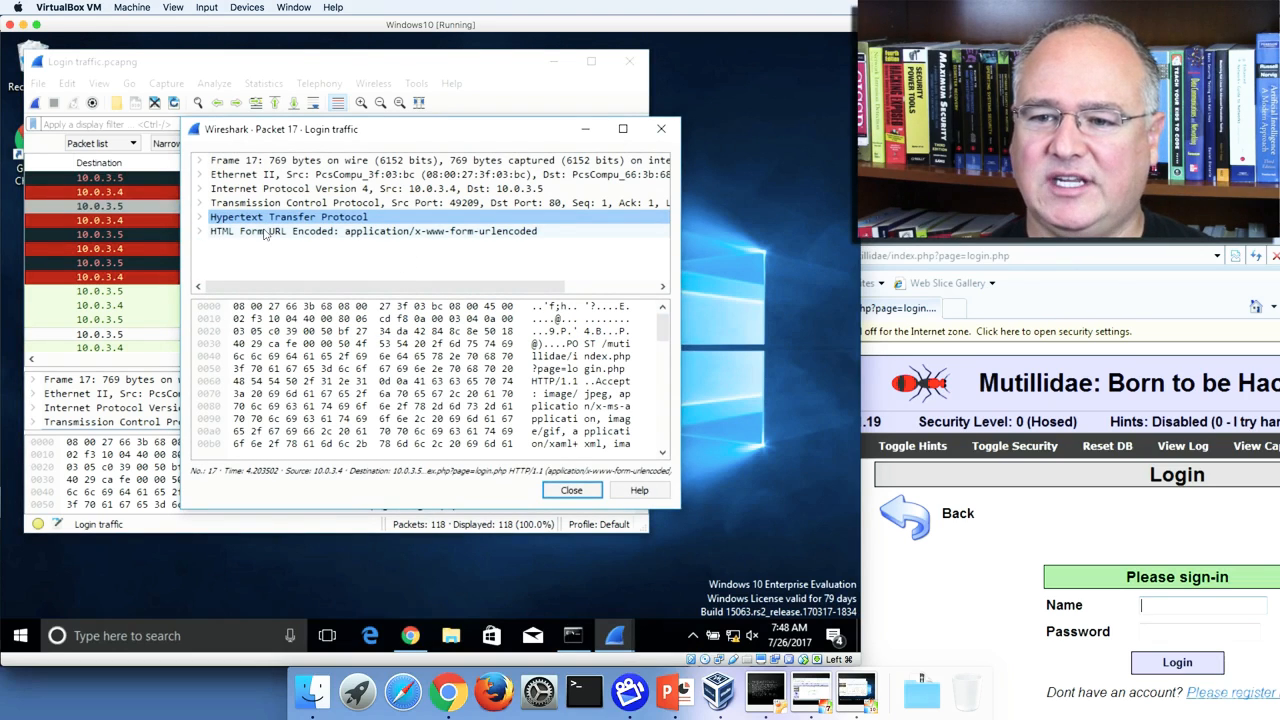
left_click(202, 232)
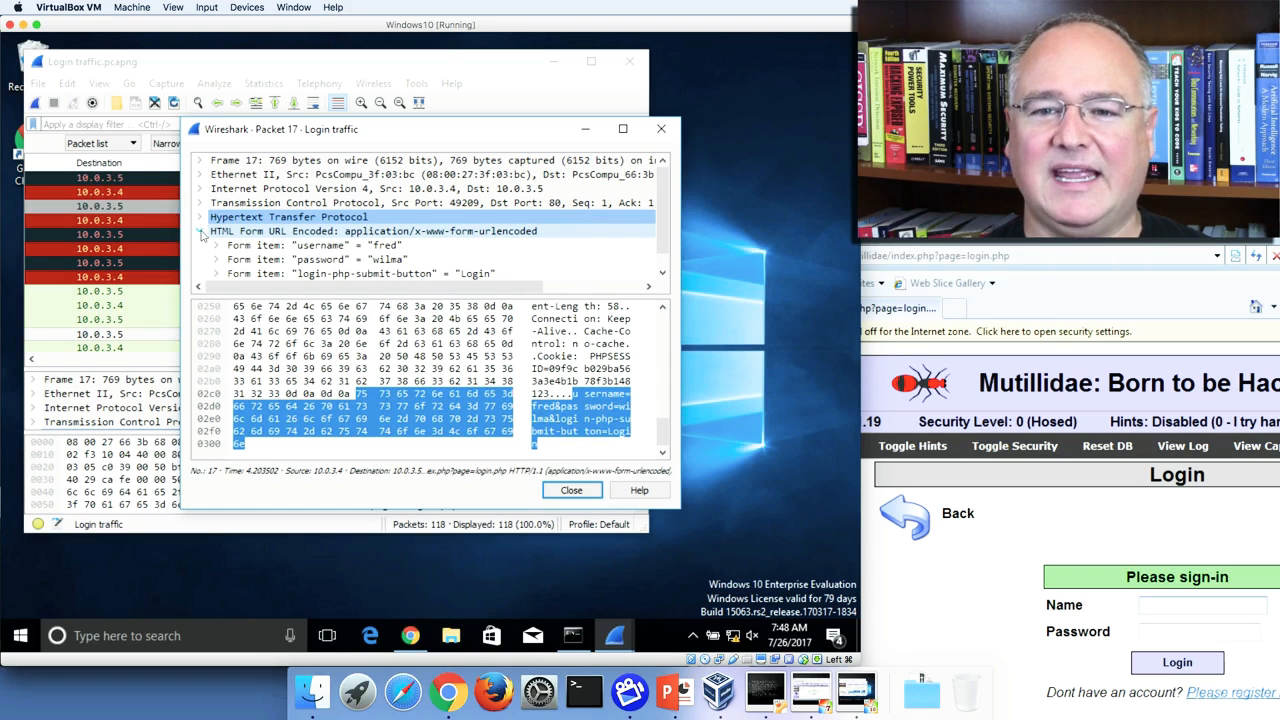
scroll(663, 247, "down", 1)
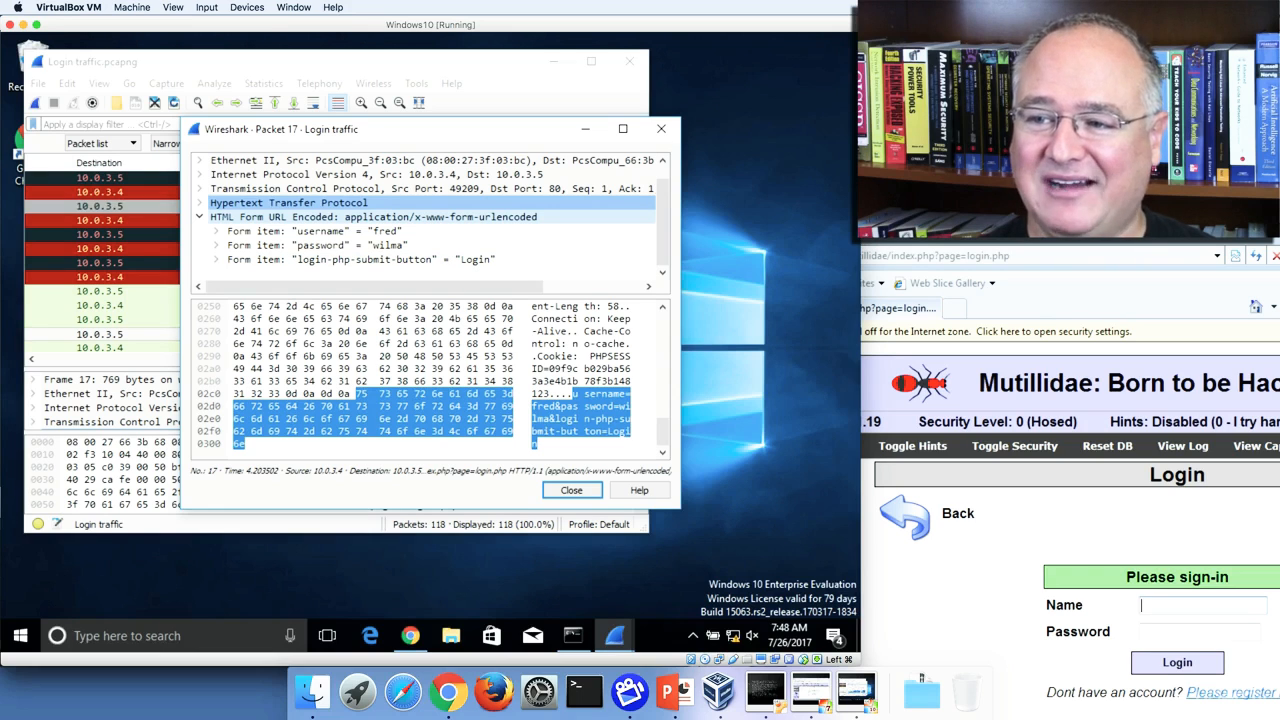
Examine the submitted username and password form items and their corresponding bytes in the login packet
left_click(778, 292)
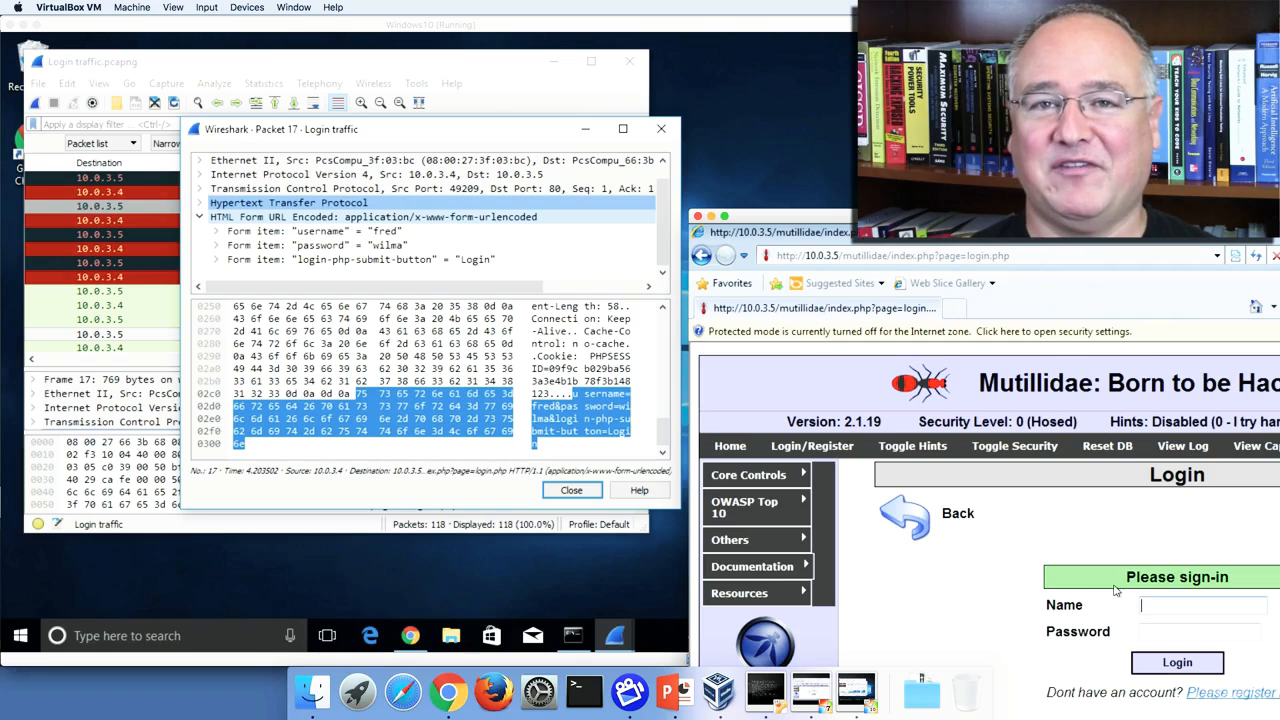
left_click(381, 246)
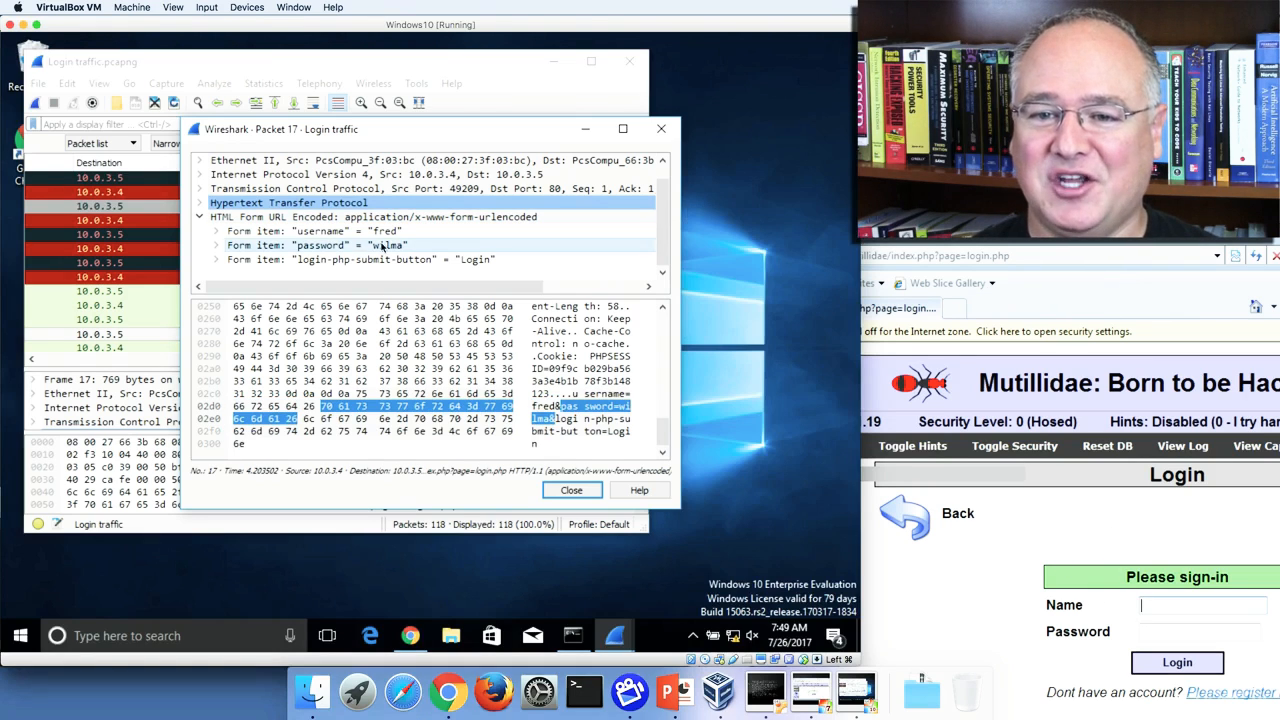
left_click(268, 233)
left_click(258, 244)
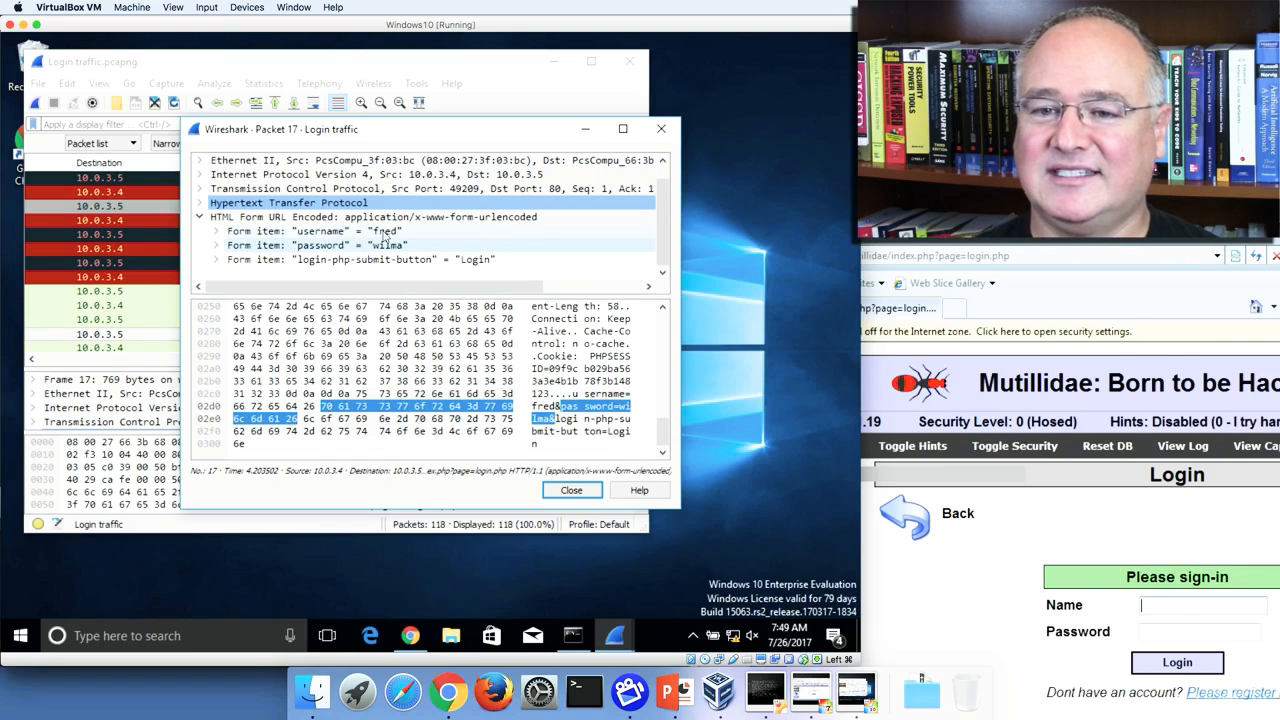
left_click(385, 233)
left_click(390, 247)
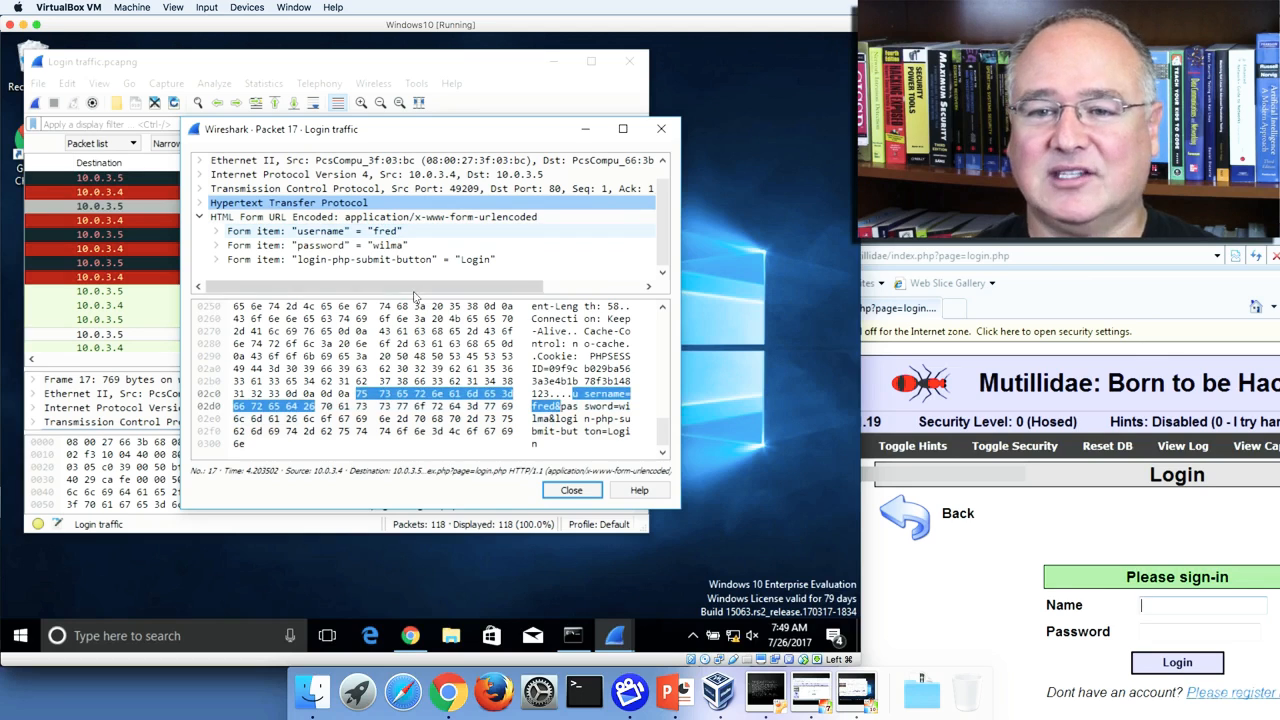
Inspect the login packet's raw bytes, including the session cookie, the username field and the start of the HTTP request
left_click(508, 370)
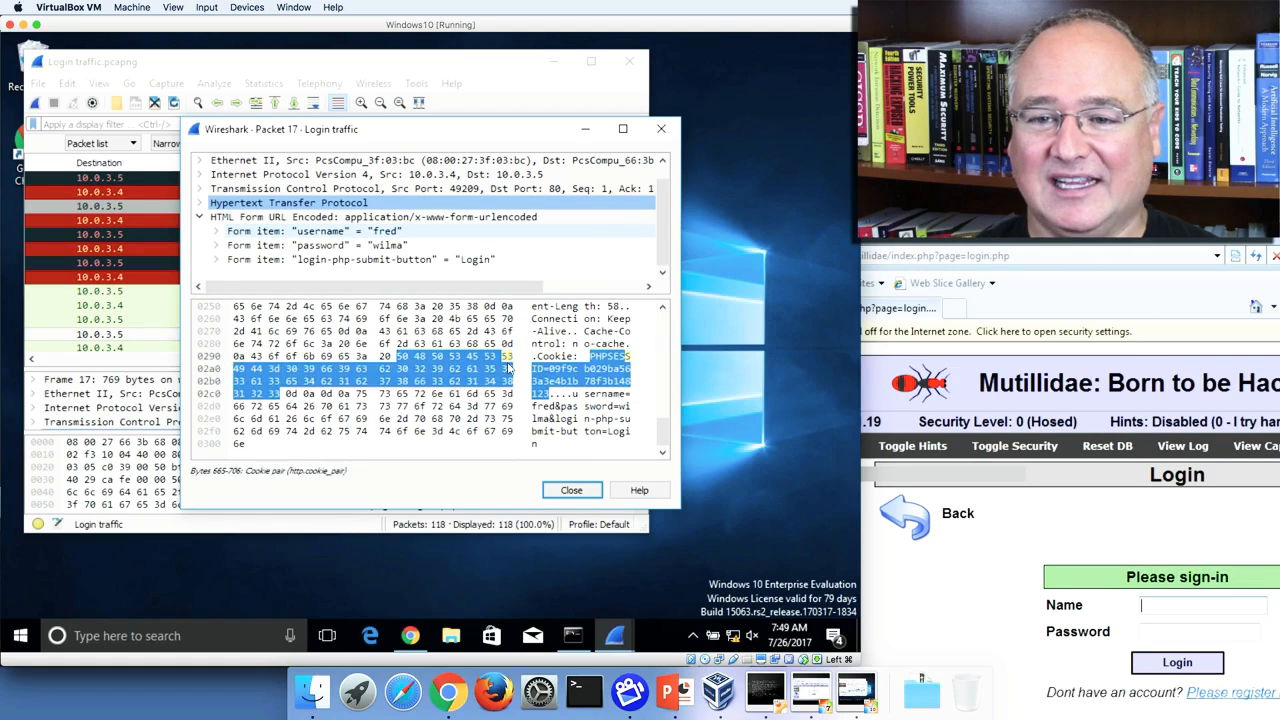
left_click(574, 393)
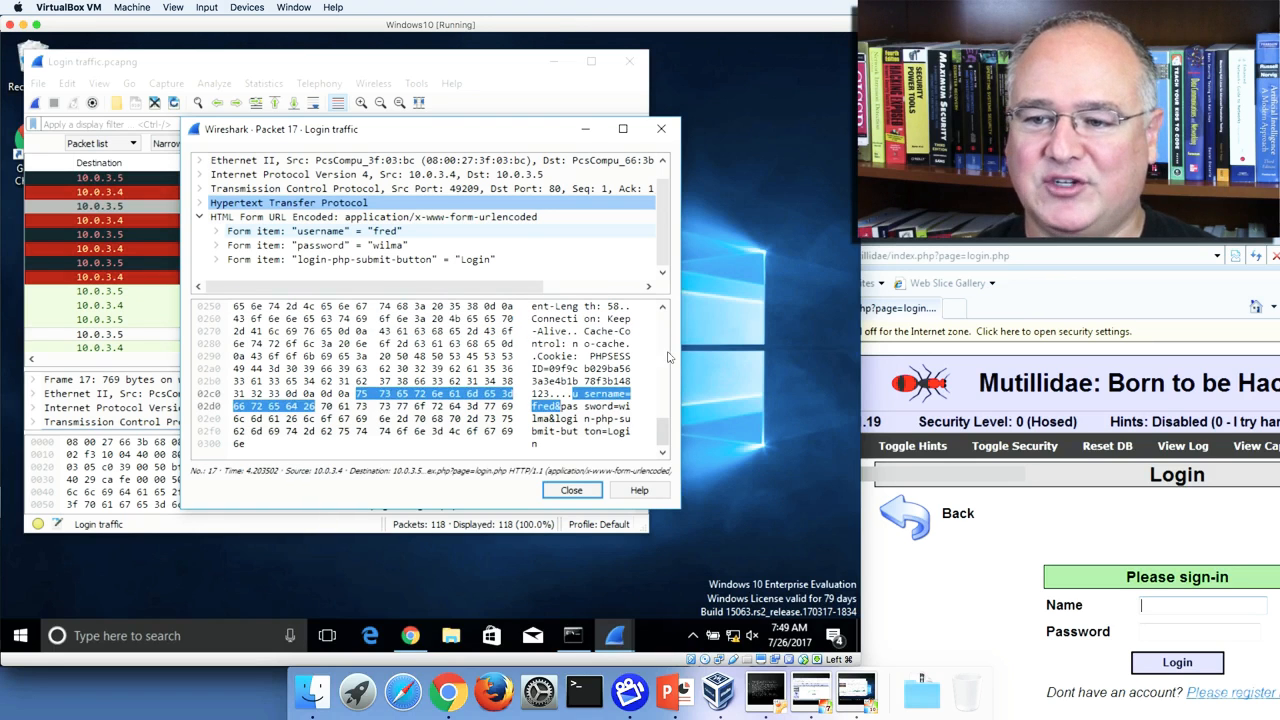
left_click_drag(662, 432, 676, 308)
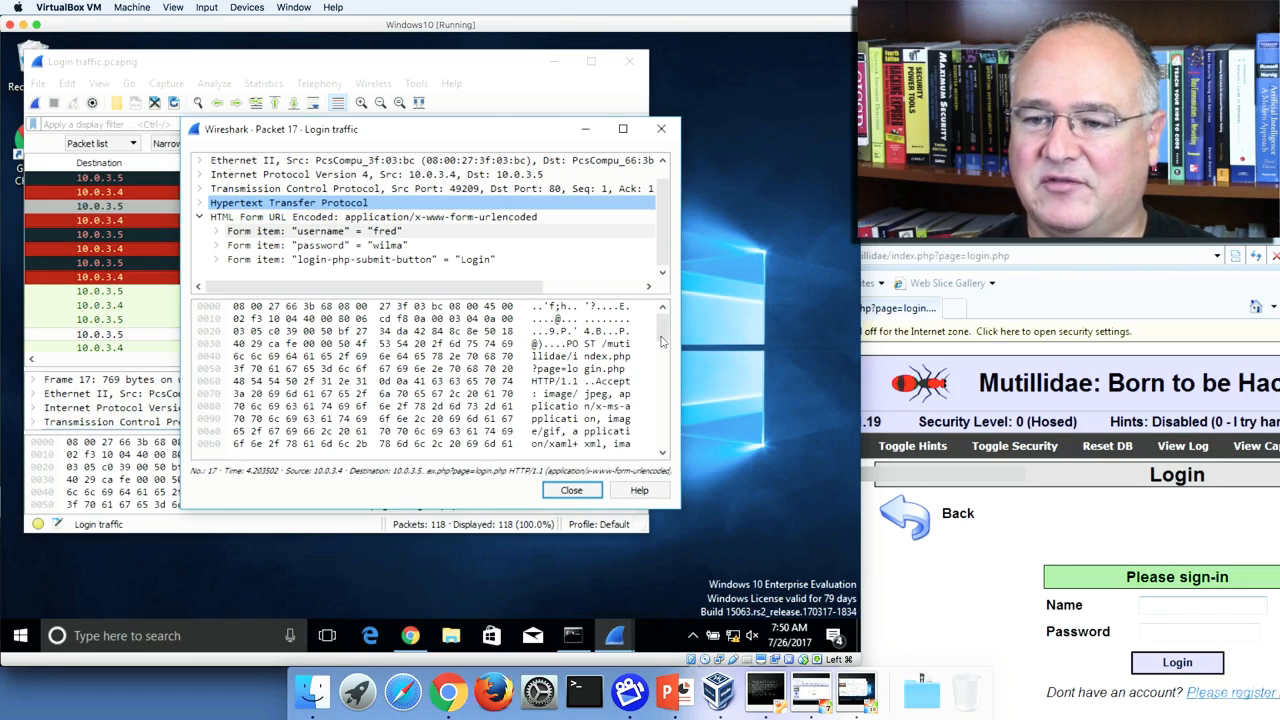
left_click_drag(661, 342, 657, 427)
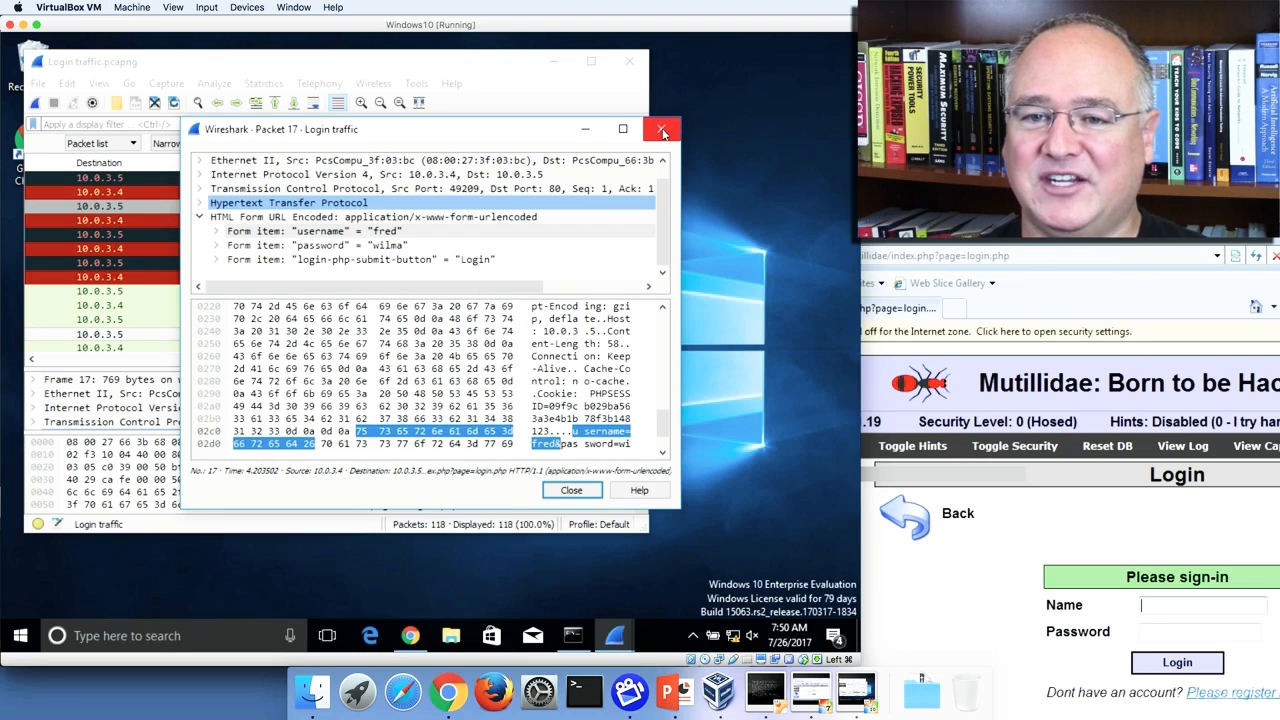
Close the login packet's separate window and review the packets around the POST request in the packet list
left_click_drag(506, 135, 517, 233)
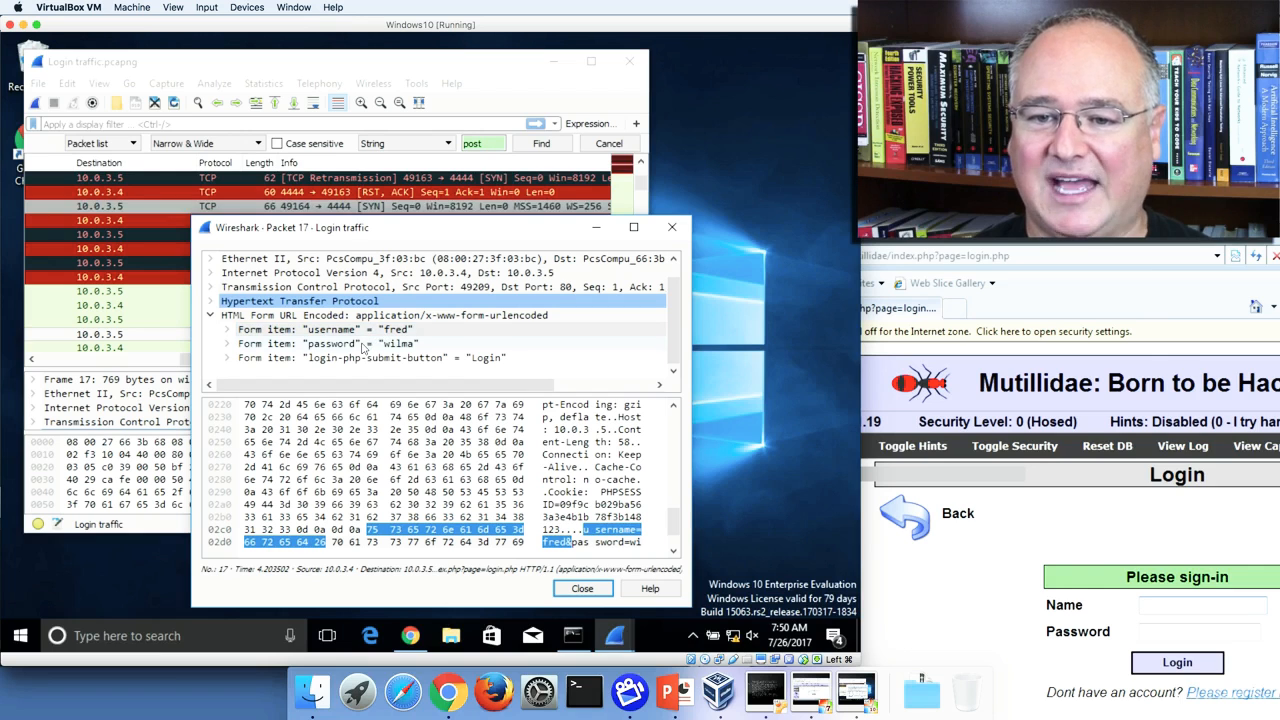
left_click(673, 232)
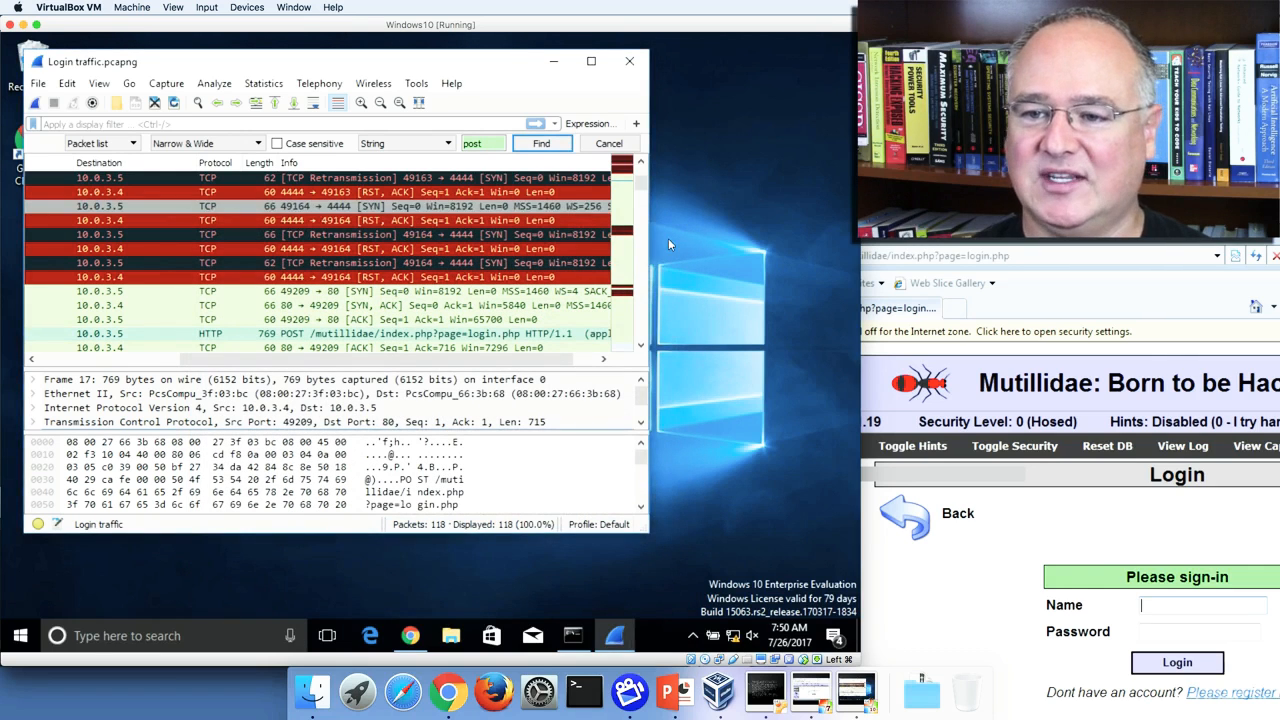
scroll(638, 190, "up", 2)
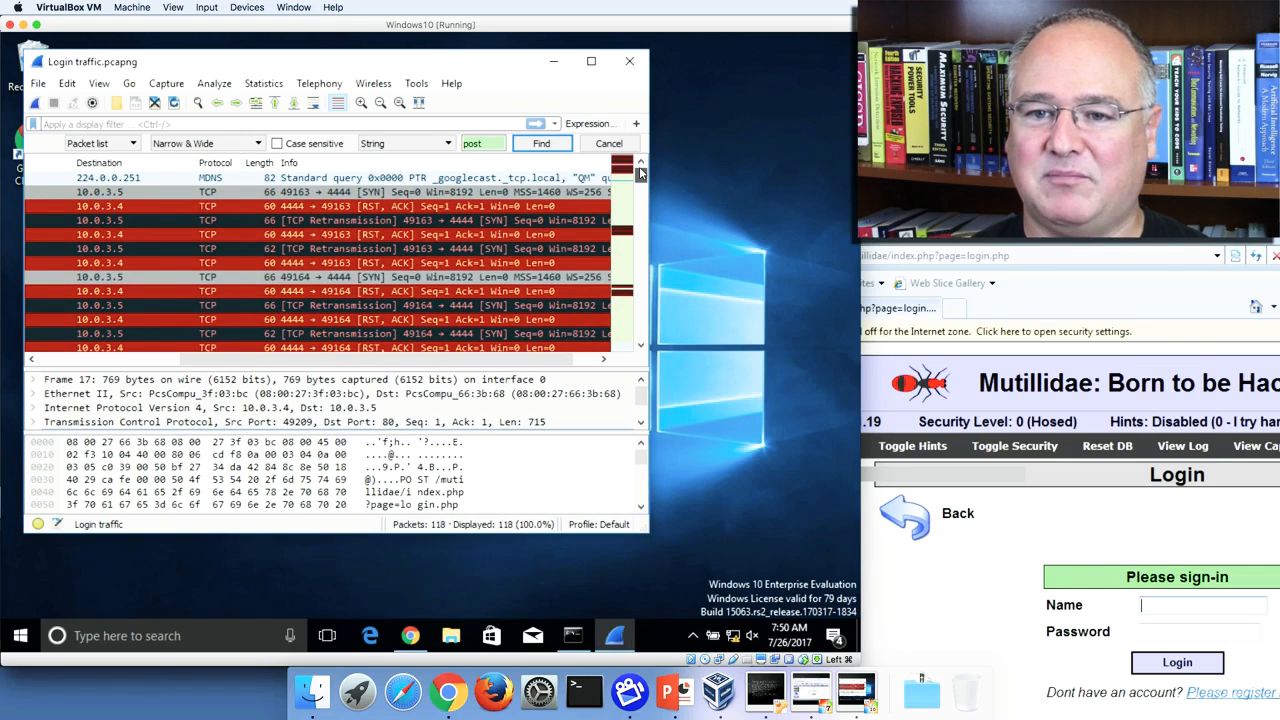
scroll(638, 190, "down", 4)
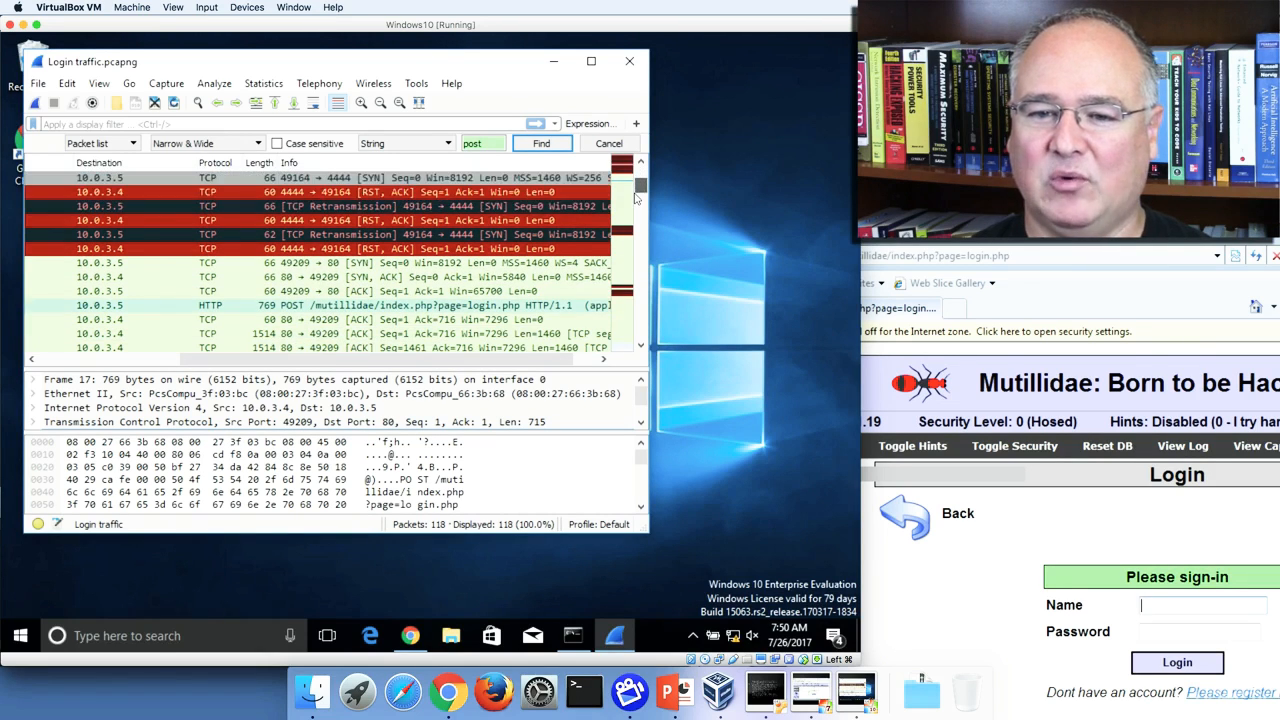